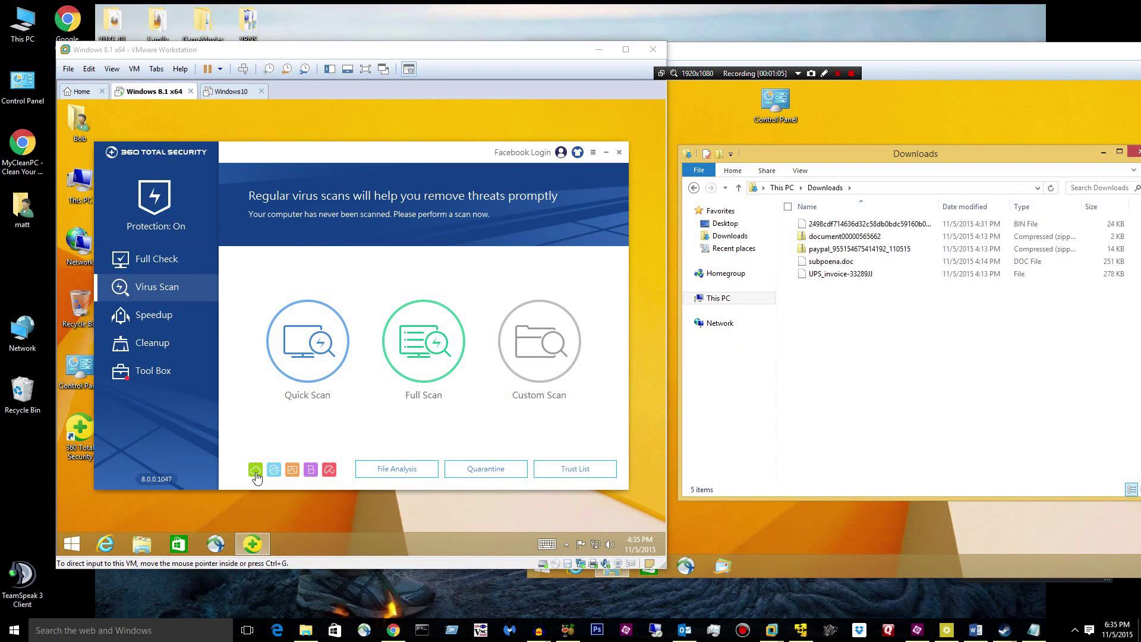
Select the long-named BIN sample in the Malware-Downloads machine's Downloads folder.
left_click(308, 144)
left_click_drag(307, 145, 311, 130)
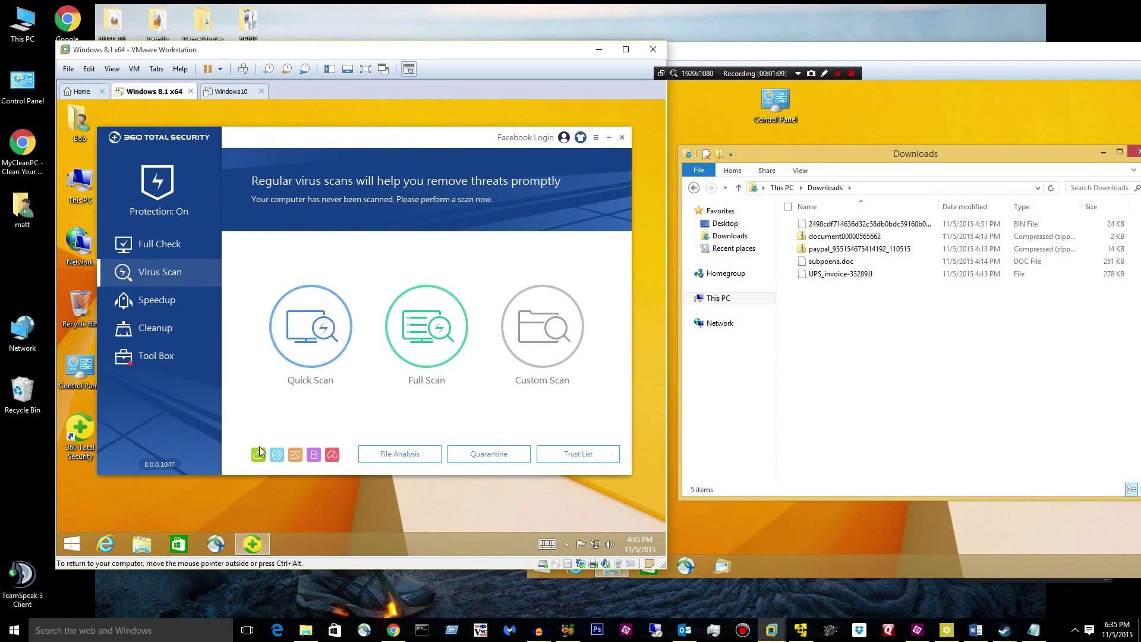
mouse_move(259, 458)
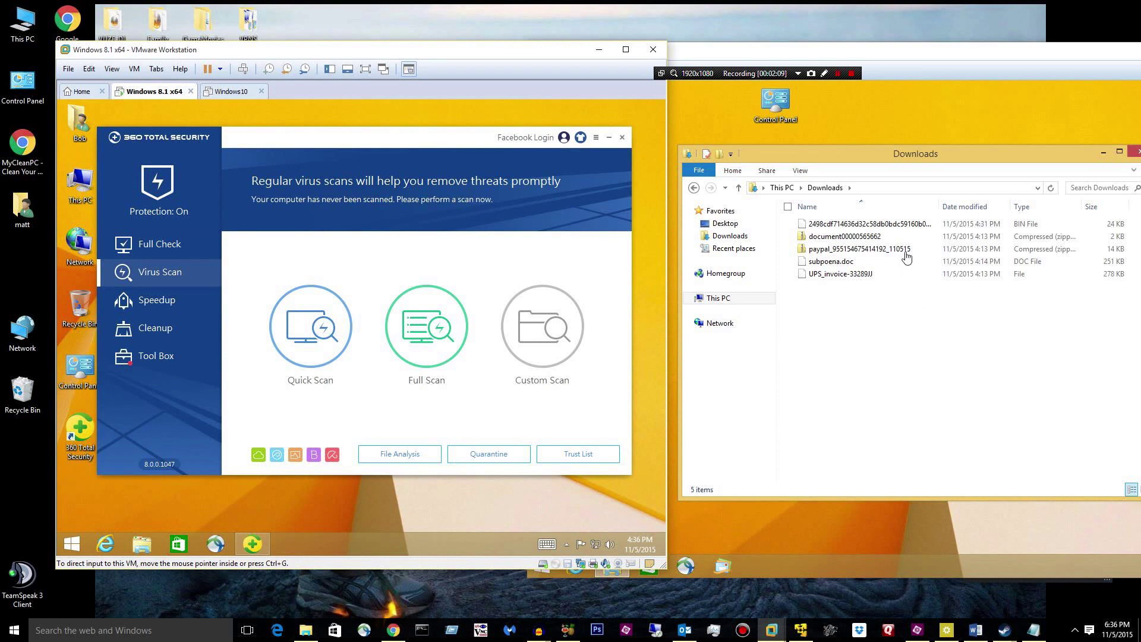
left_click(912, 228)
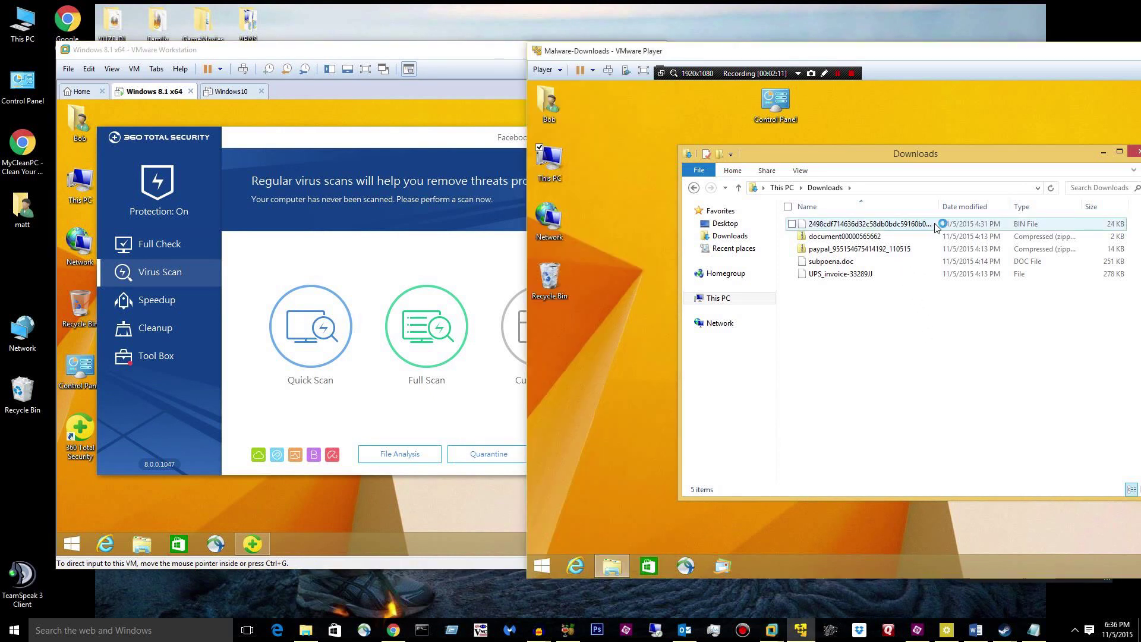
left_click(954, 228)
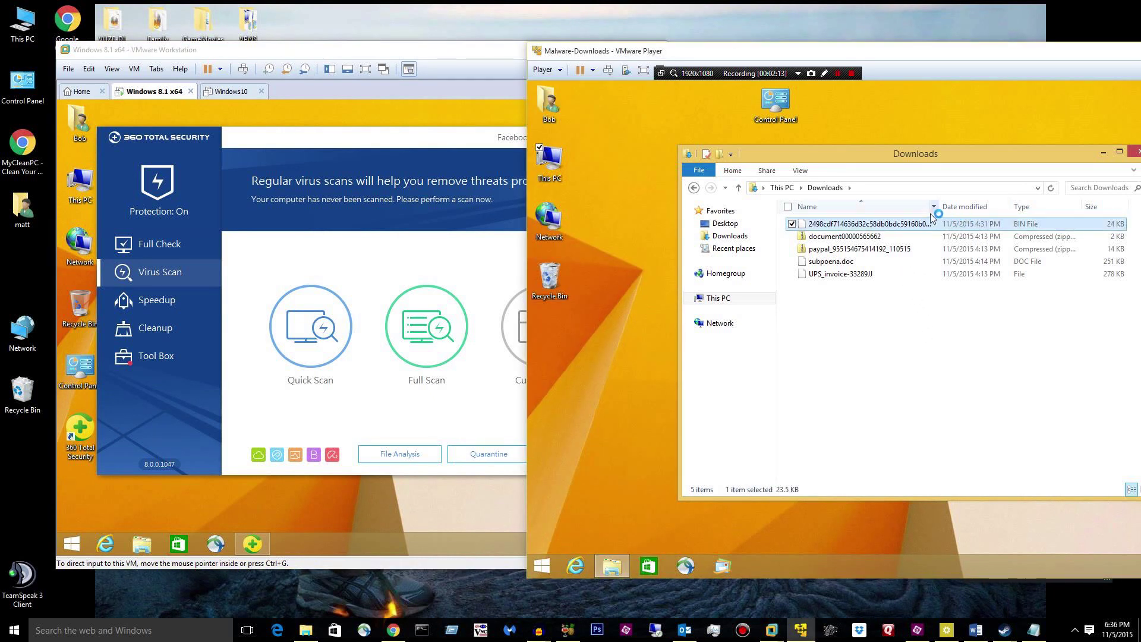
left_click_drag(941, 204, 1093, 204)
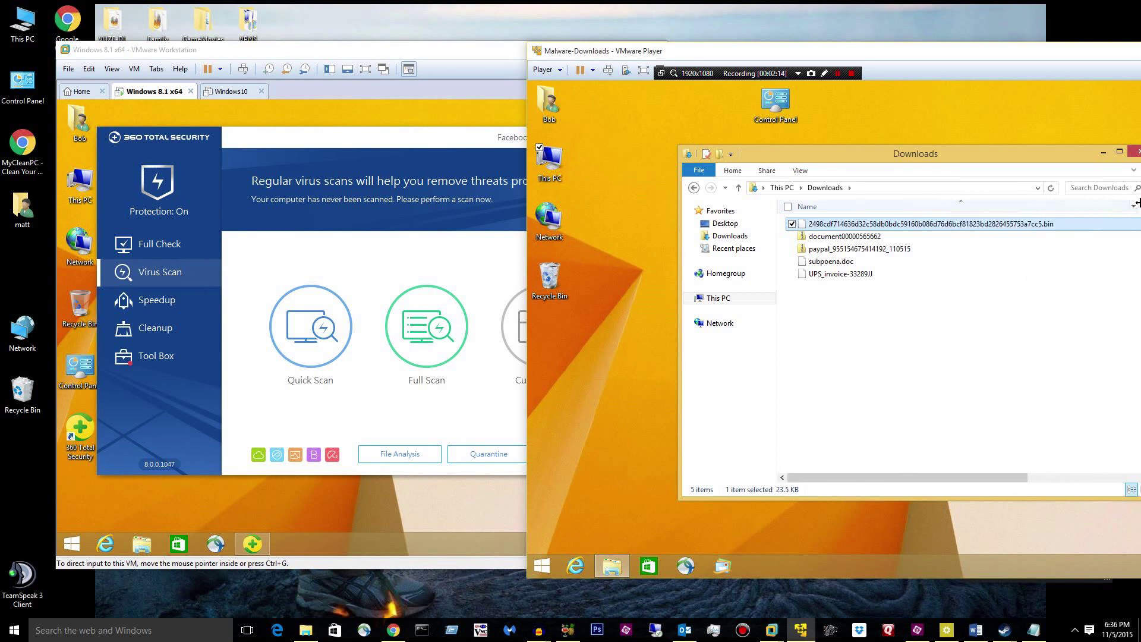
Try changing the BIN sample's extension to exe, declining the extension-change warning.
left_click(1066, 225)
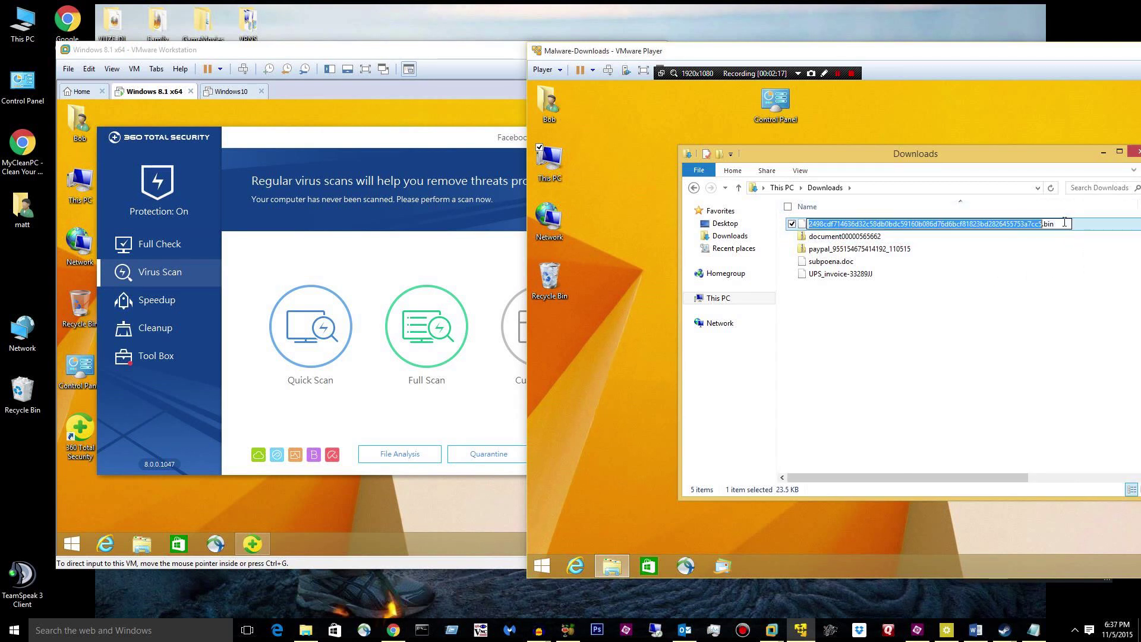
left_click(1064, 223)
key("BackSpace")
key("BackSpace")
key("BackSpace")
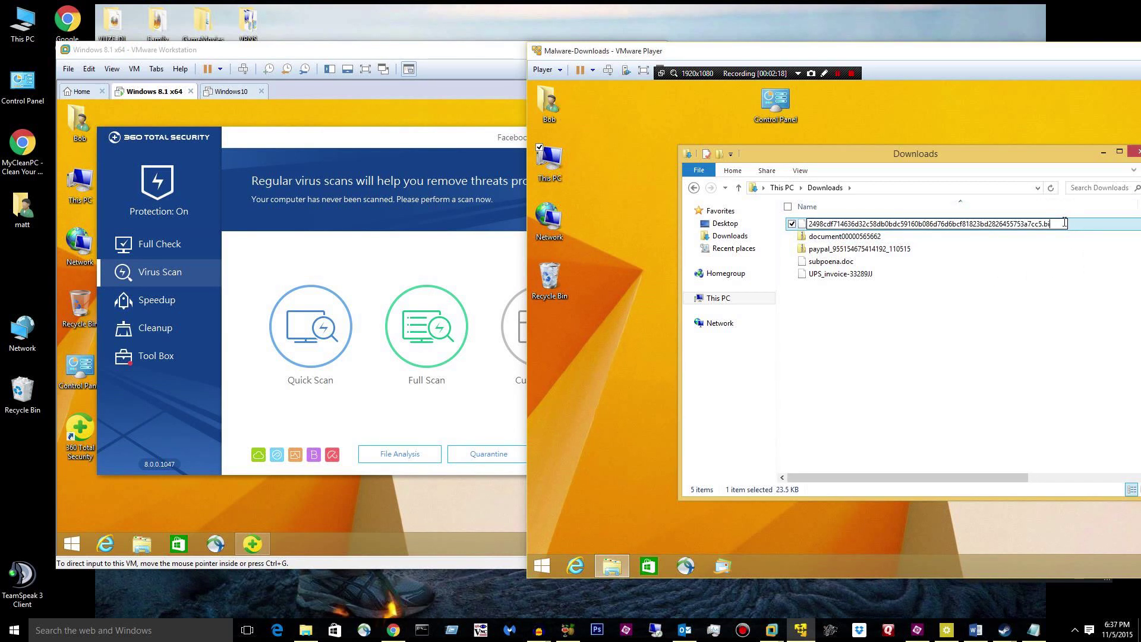
type("exe")
key("Return")
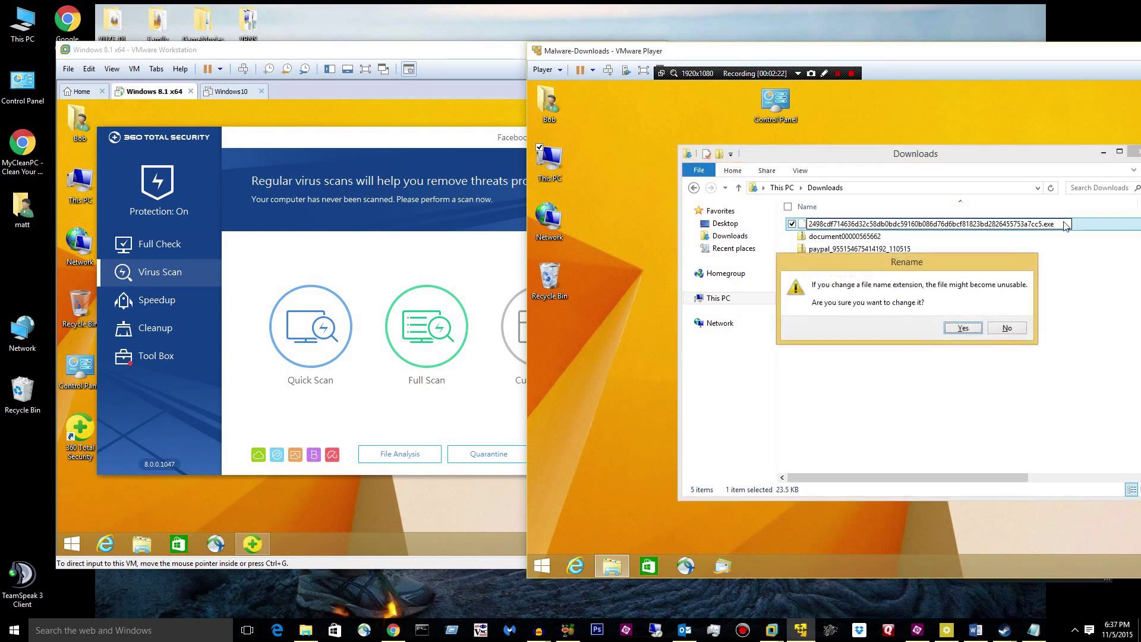
left_click(1007, 328)
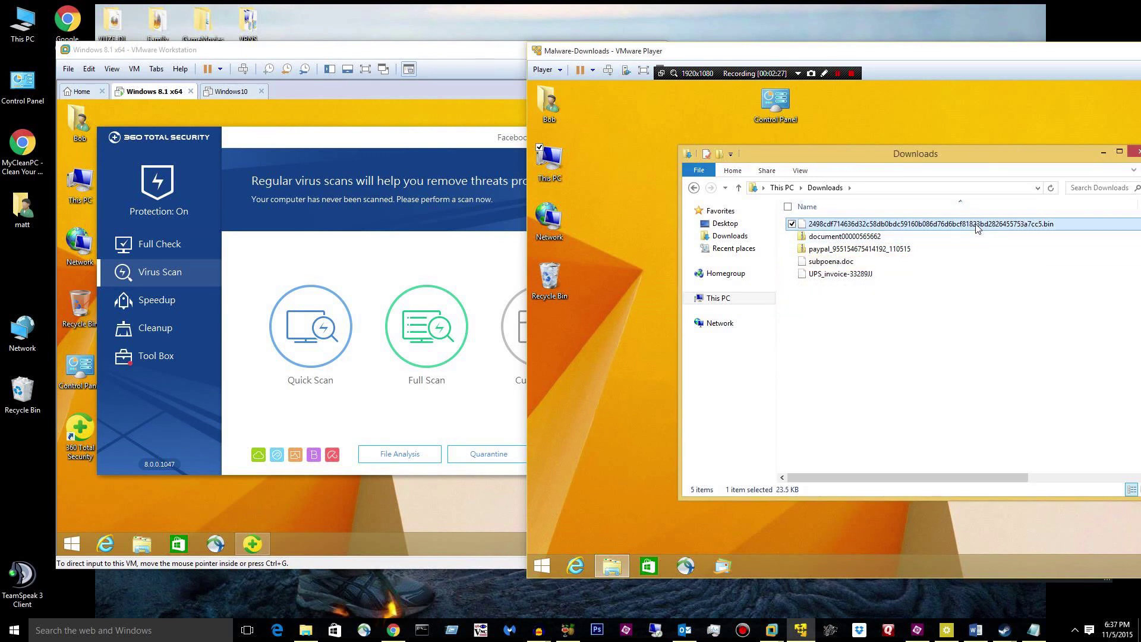
Rename the sample to 123.exe.
key("F2")
type("123.bin")
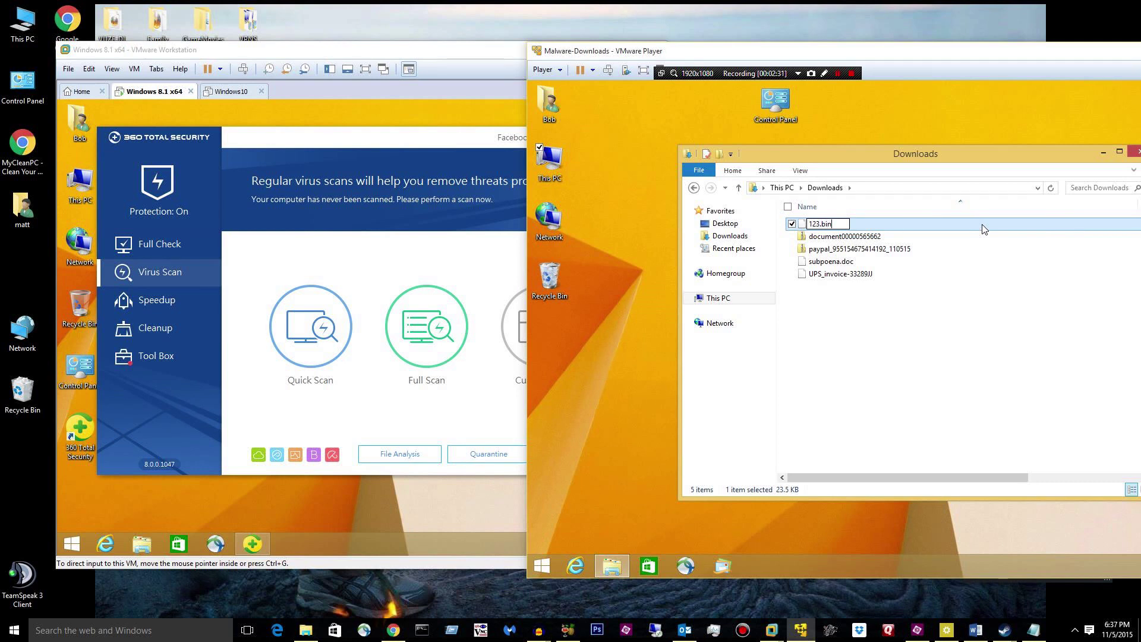
key("BackSpace")
key("BackSpace")
key("BackSpace")
type("exe")
key("Return")
key("Return")
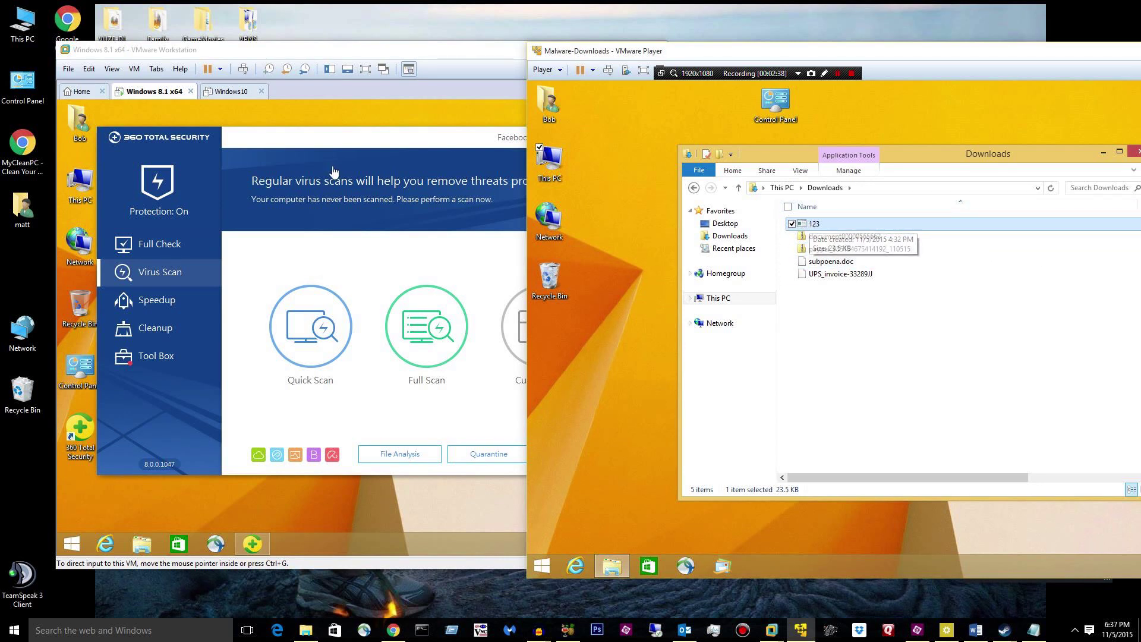
Check version 8.0.0.1047 for virus database updates and dismiss the up-to-date notice.
left_click(119, 477)
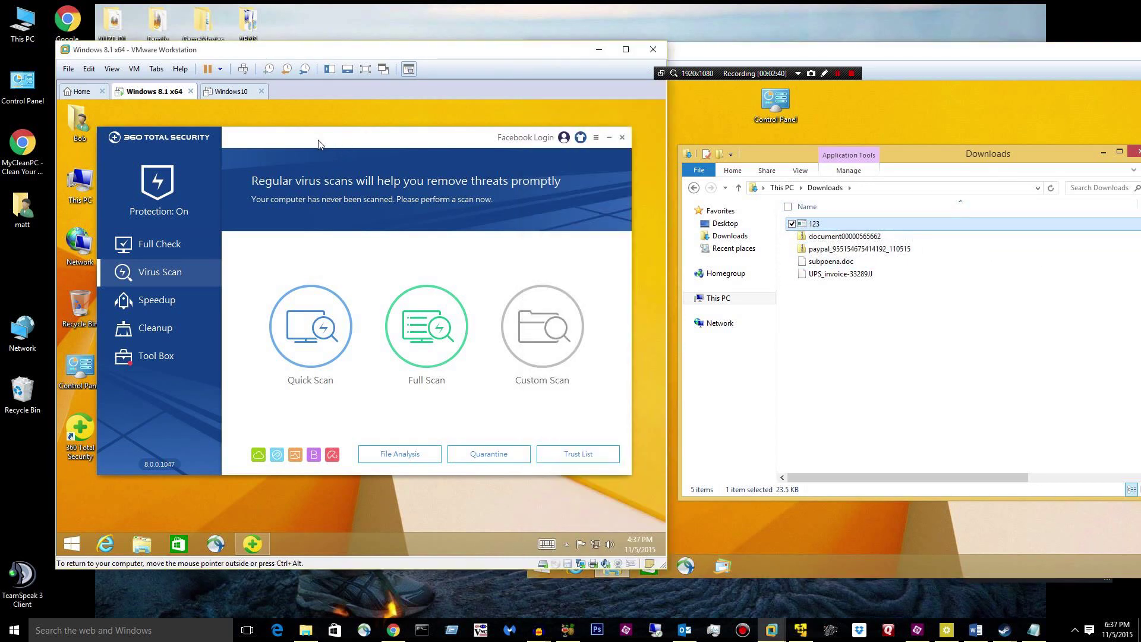
left_click(156, 468)
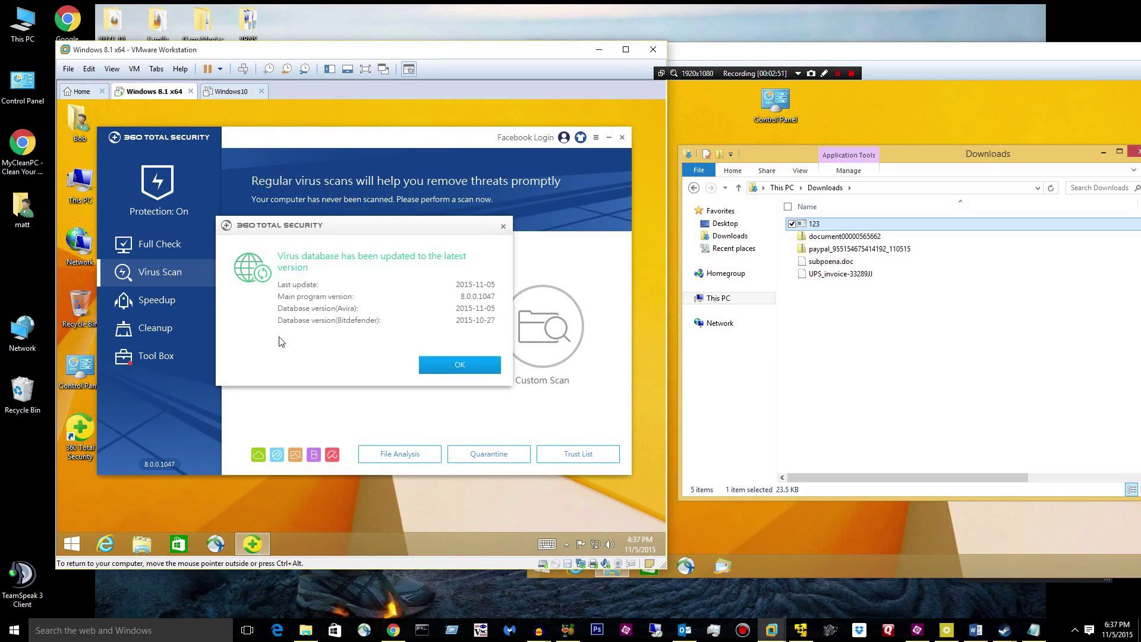
left_click(450, 368)
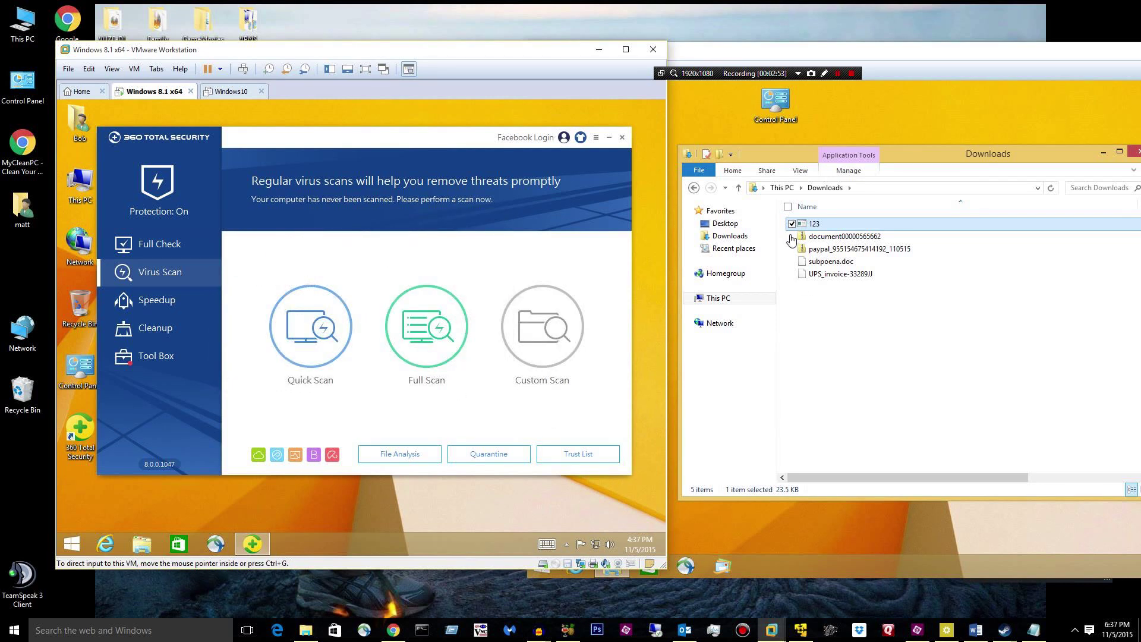
left_click(799, 228)
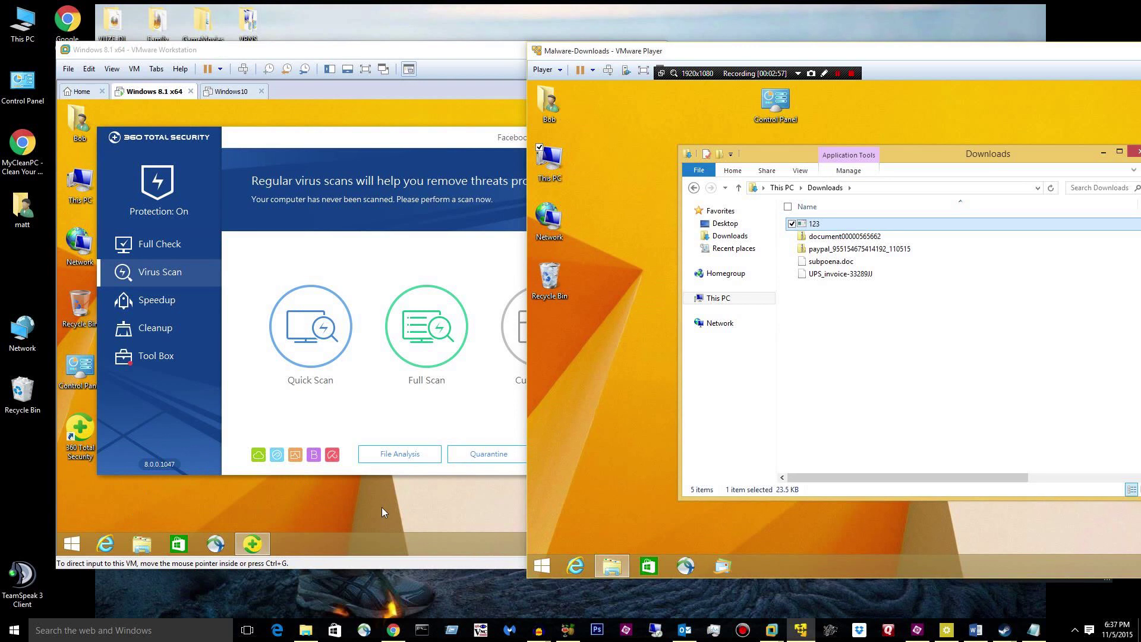
Move the Downloads window aside and close the 360 Total Security window.
left_click_drag(795, 153, 682, 192)
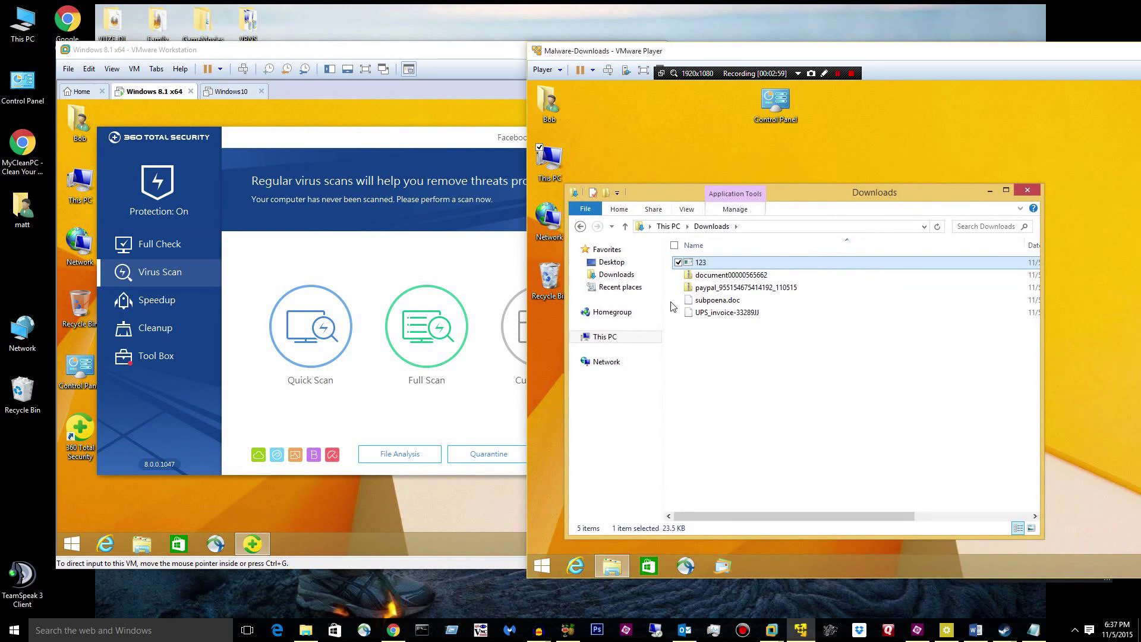
left_click_drag(696, 264, 287, 507)
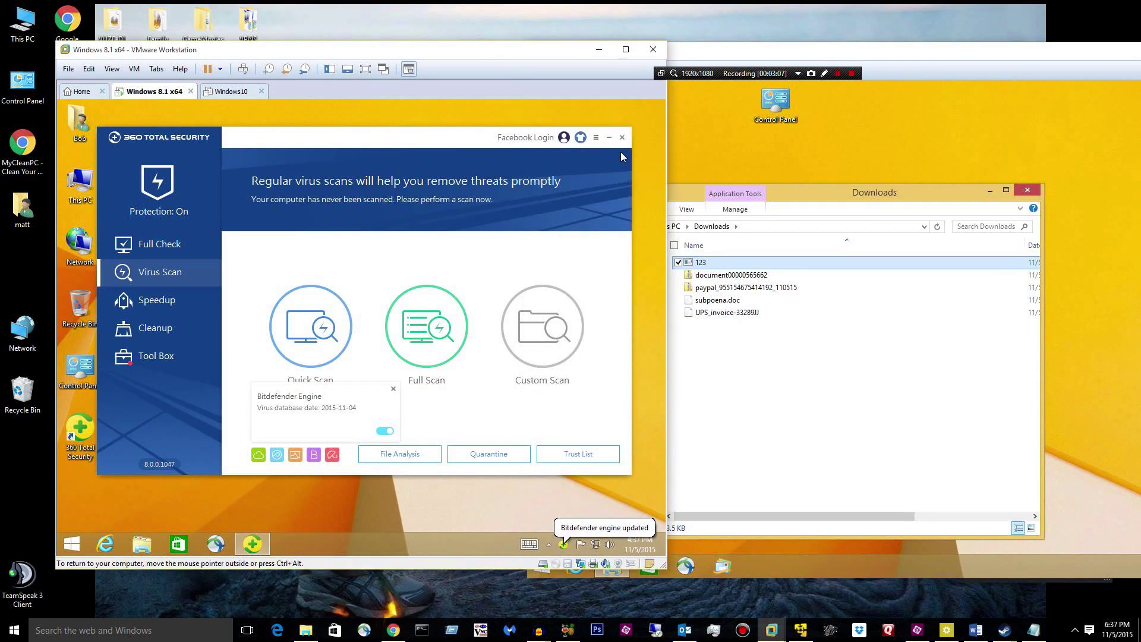
left_click(621, 137)
Try dragging 123 and the document archive onto the Windows 8.1 desktop.
left_click(797, 192)
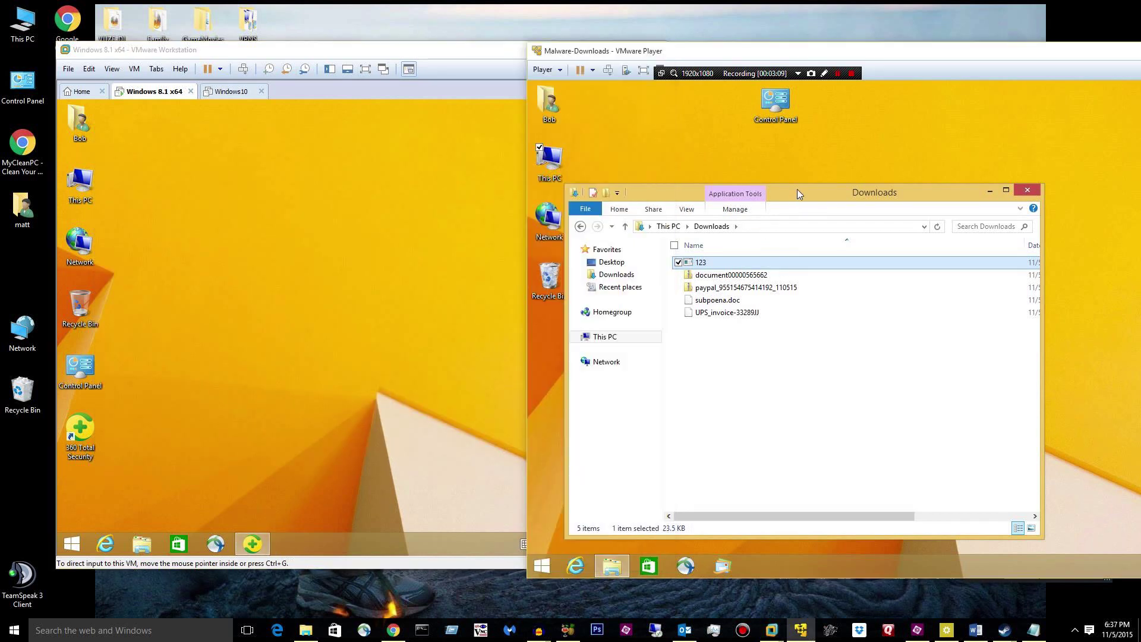
left_click_drag(700, 263, 290, 240)
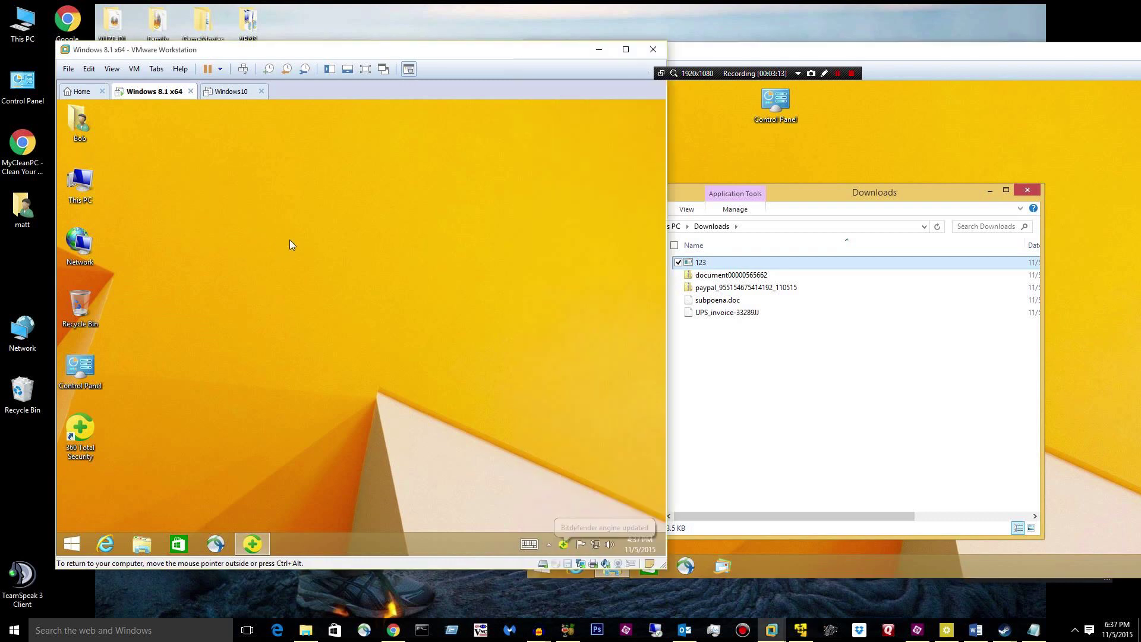
left_click(715, 285)
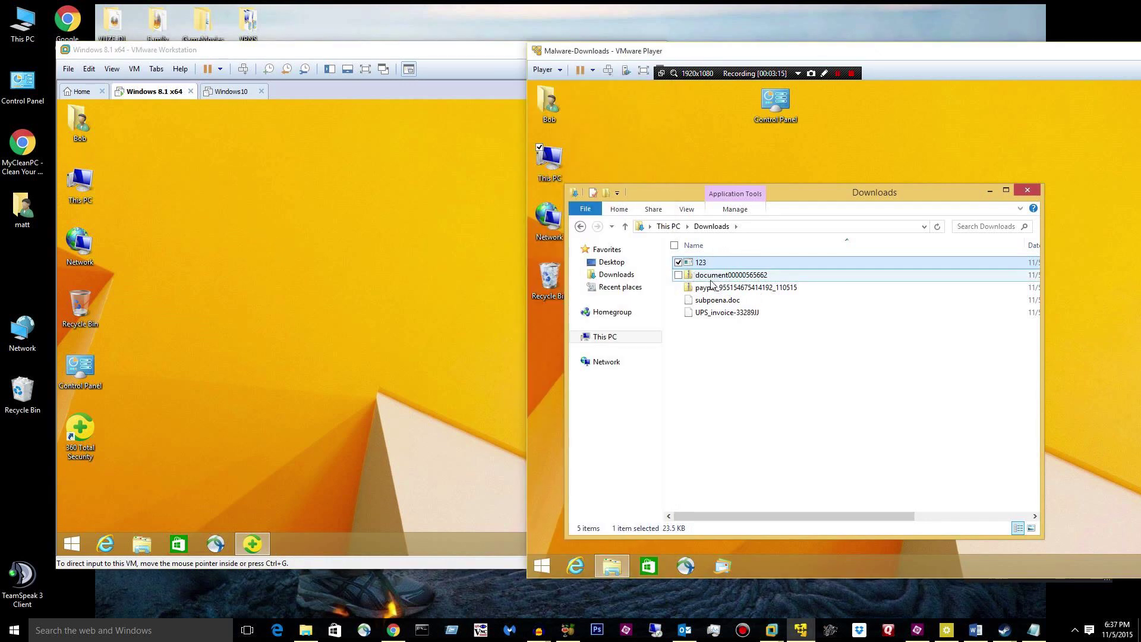
left_click_drag(712, 278, 546, 279)
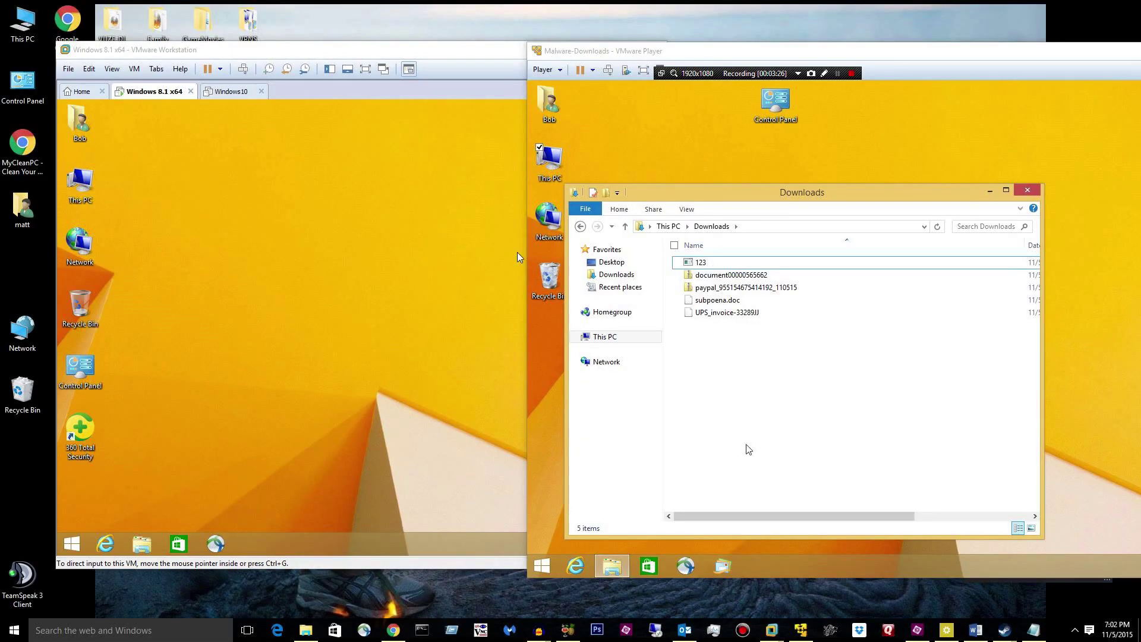
Copy the 123 sample onto the Windows 8.1 desktop.
left_click(678, 262)
left_click_drag(517, 255, 361, 226)
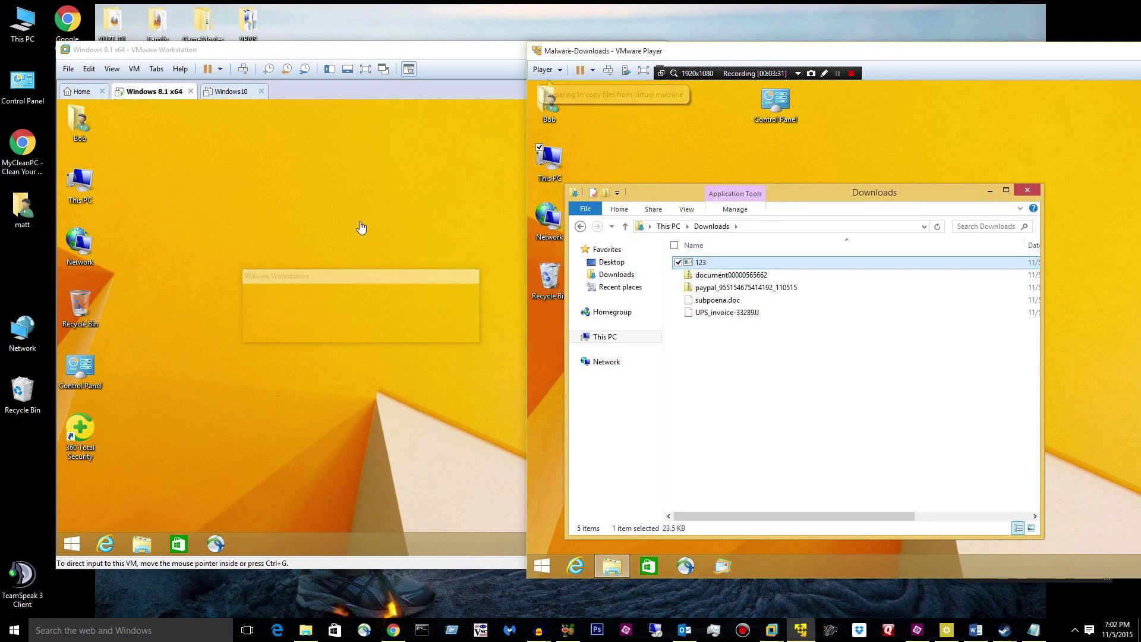
left_click_drag(360, 227, 359, 222)
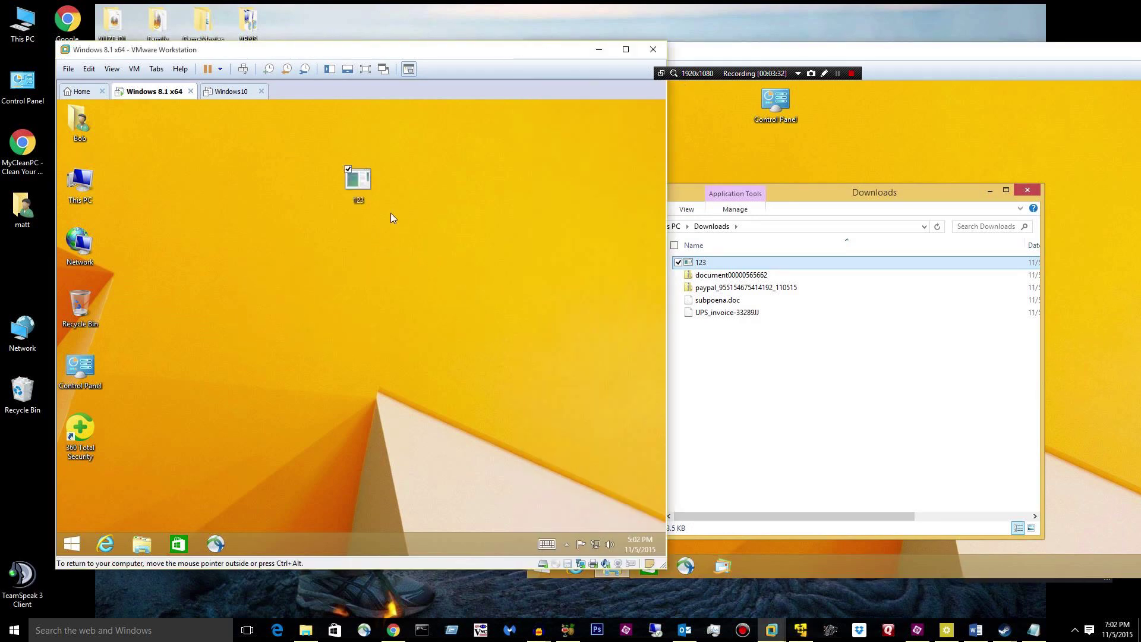
Run 123 and remove the detected HEUR/QVM03.0.Malware.Gen trojan, dismissing the access error.
double_click(356, 190)
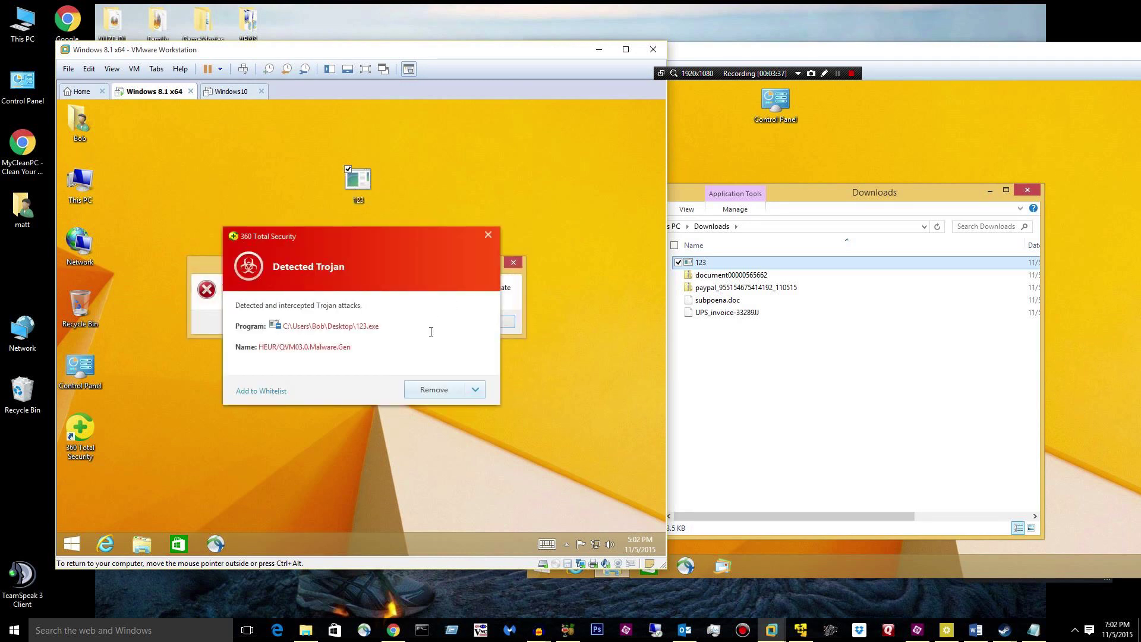
left_click(443, 391)
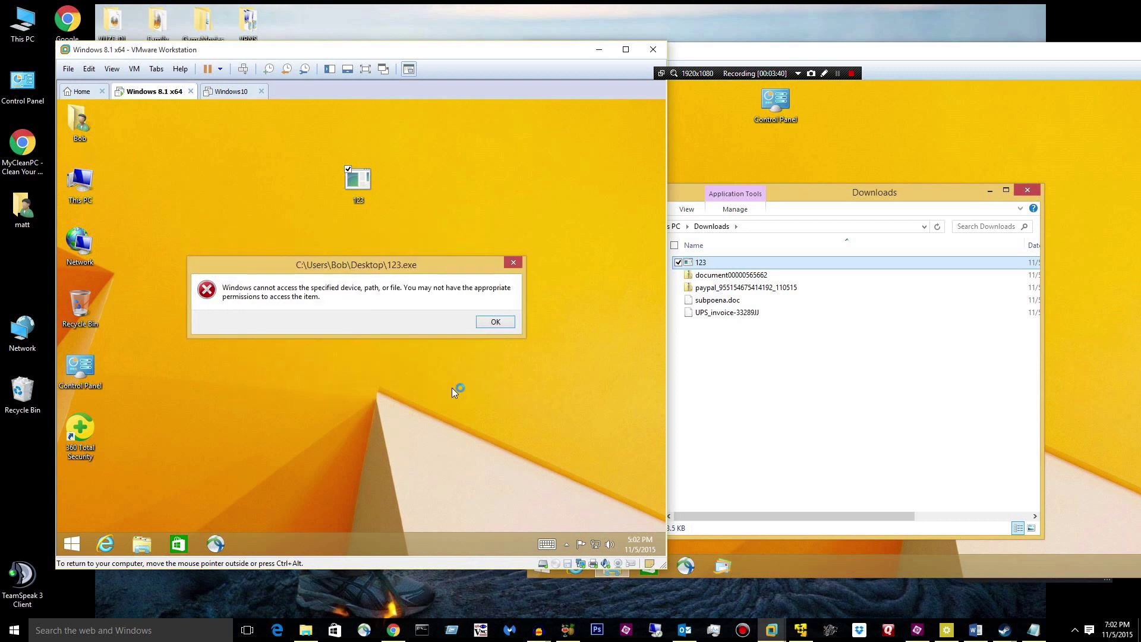
left_click(511, 324)
left_click(830, 364)
left_click(710, 278)
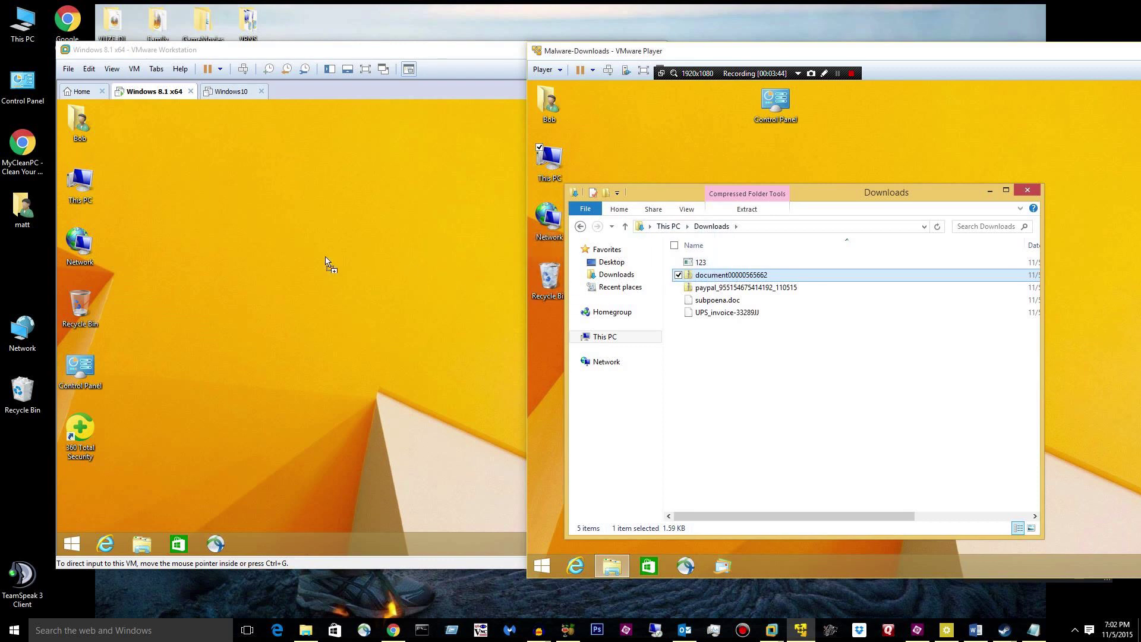
left_click_drag(260, 214, 257, 208)
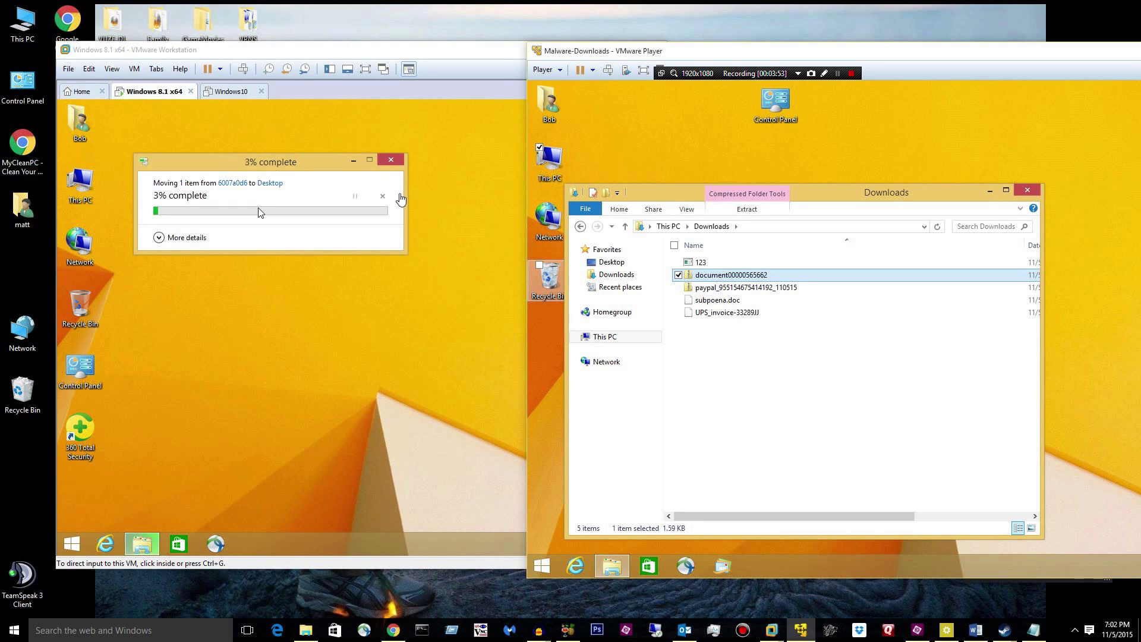
left_click(368, 232)
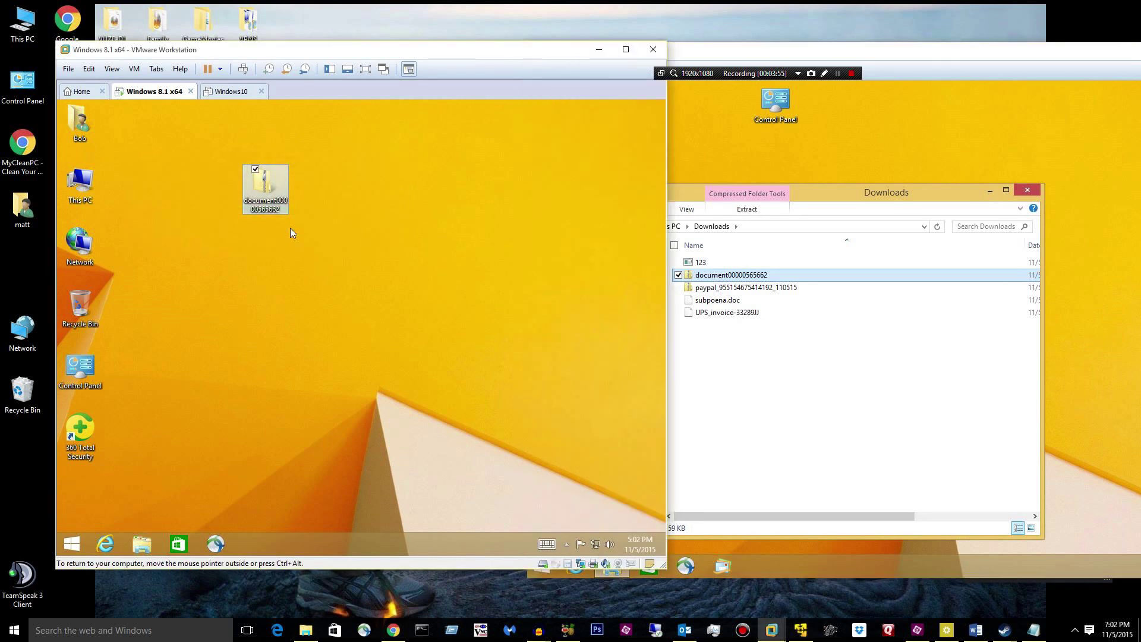
double_click(266, 189)
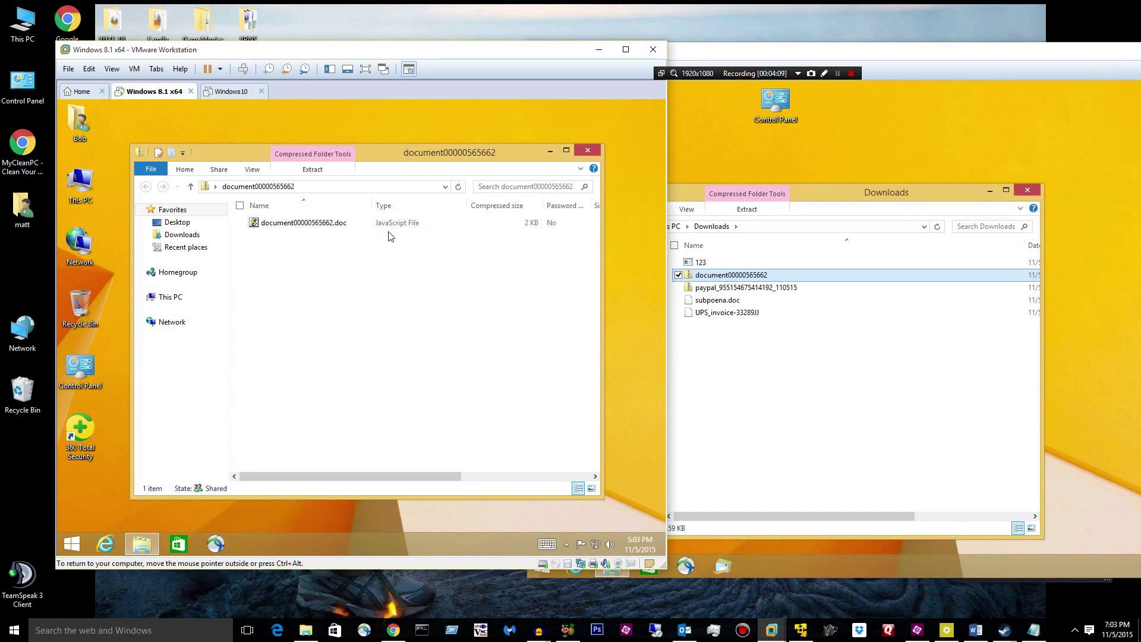
Extract document00000565662.doc from the zip onto the desktop and minimize the zip window.
left_click(343, 223)
left_click_drag(343, 223, 626, 130)
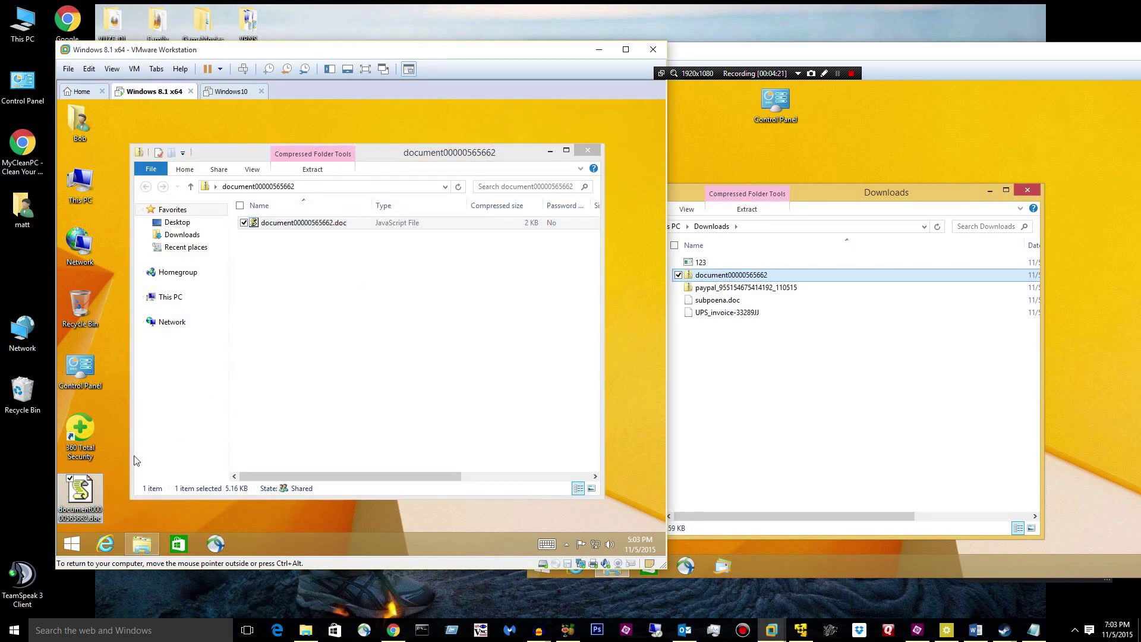
left_click(551, 151)
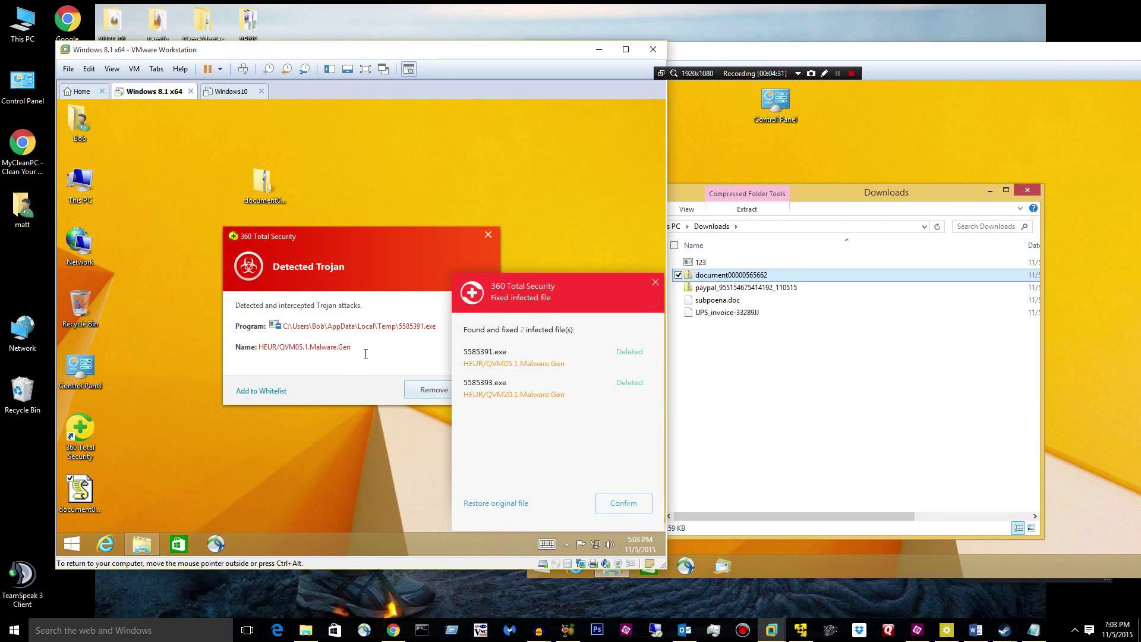
Dismiss the fixed-files report, remove three detected trojans with quick scans, and hide 360.
left_click(660, 281)
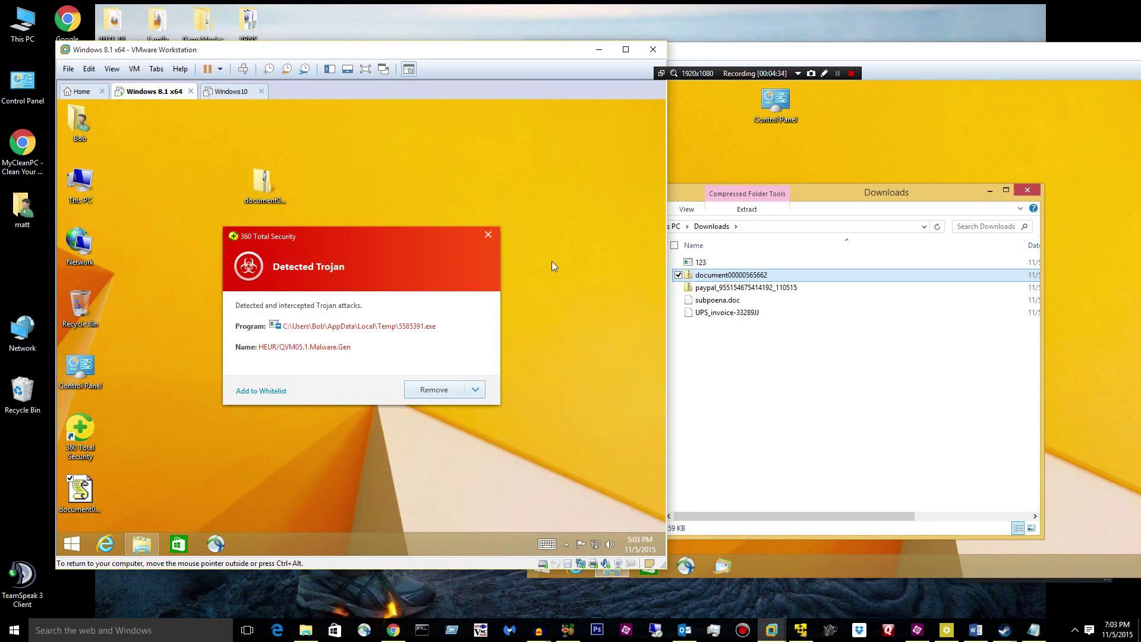
left_click(419, 388)
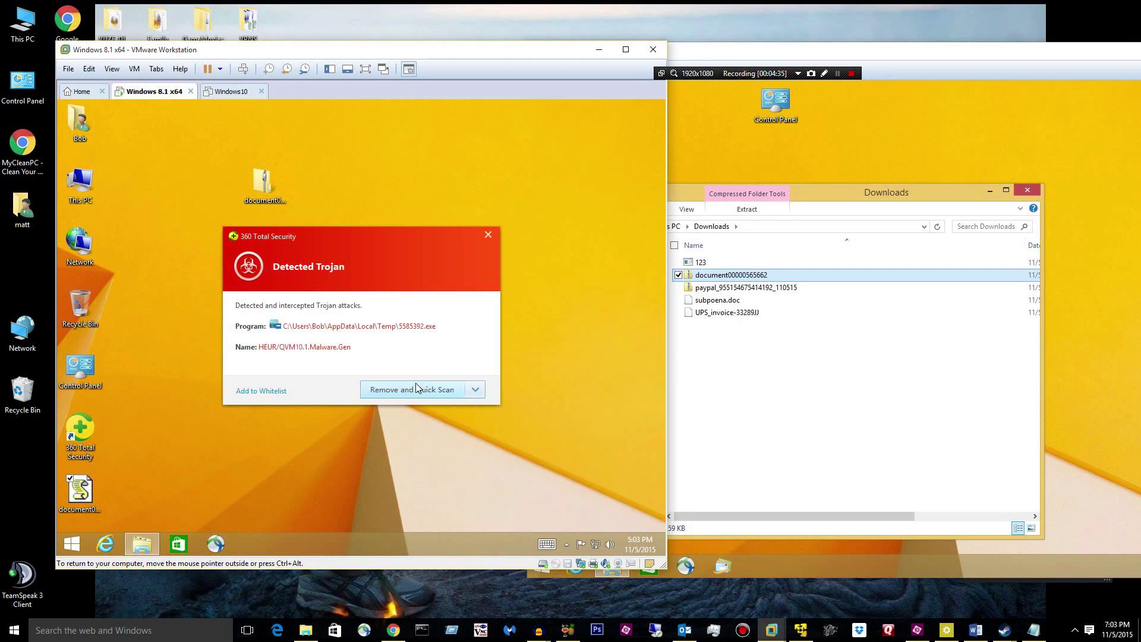
left_click(383, 391)
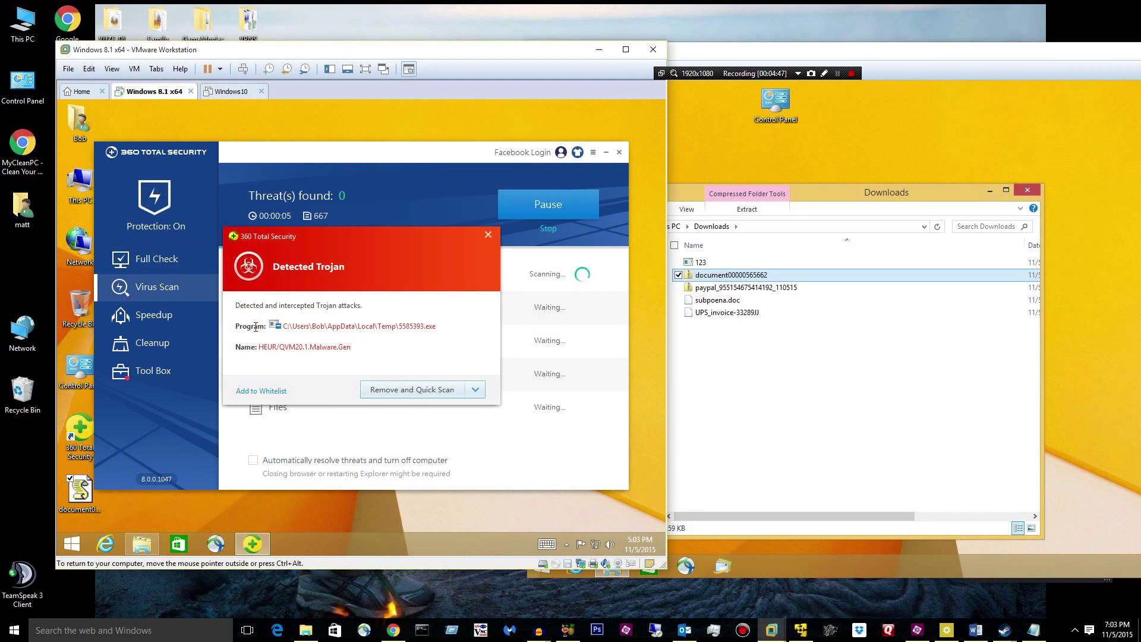
left_click(417, 392)
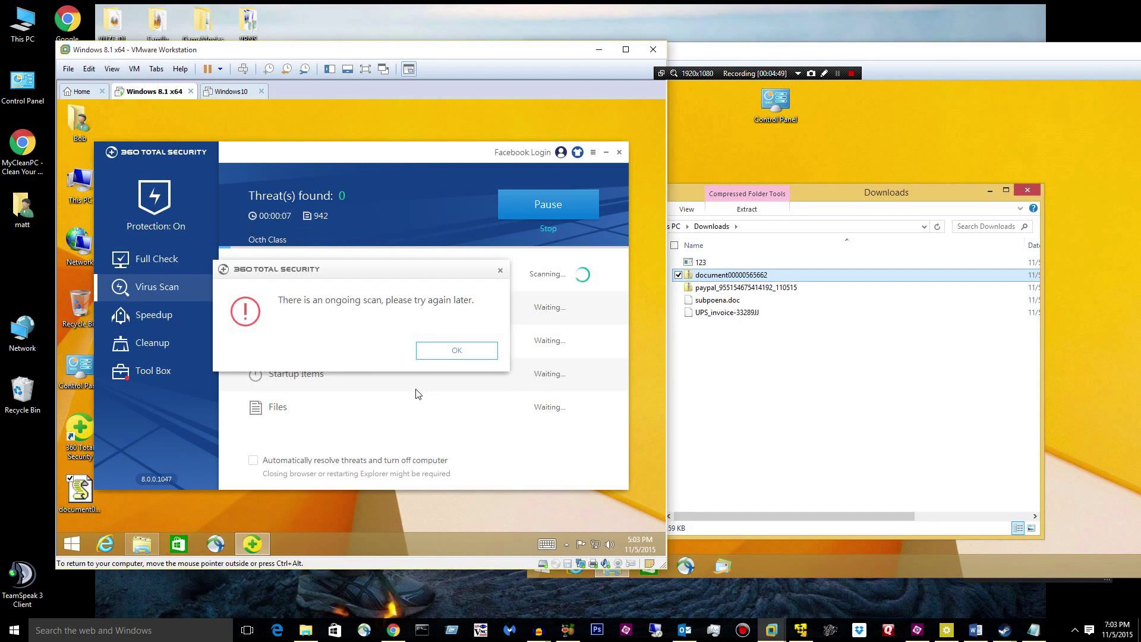
left_click(456, 352)
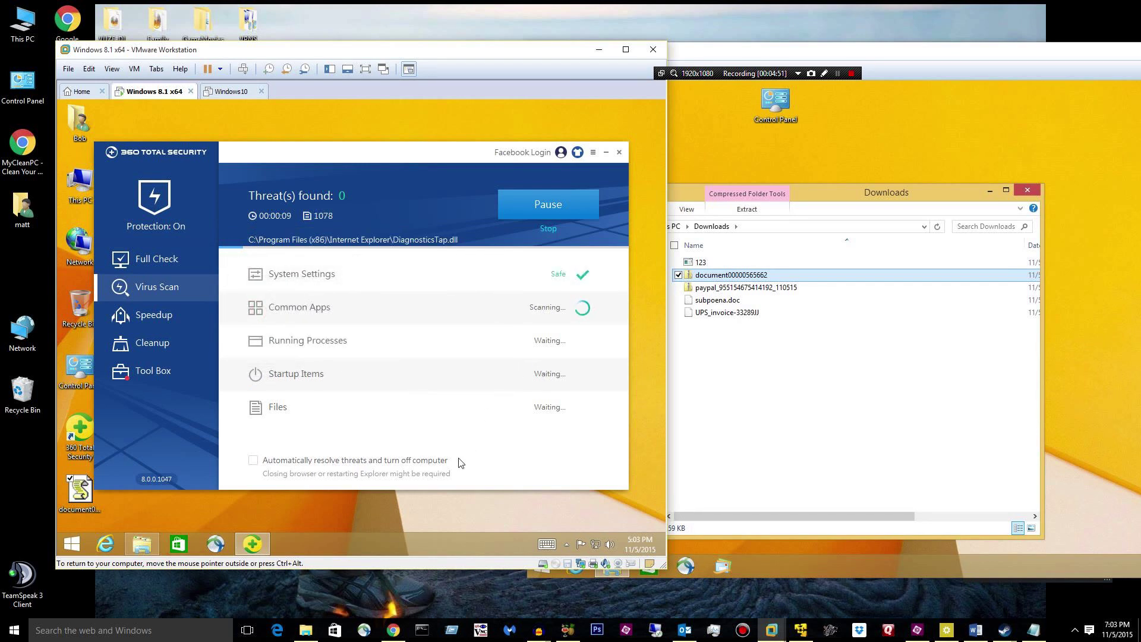
left_click(605, 152)
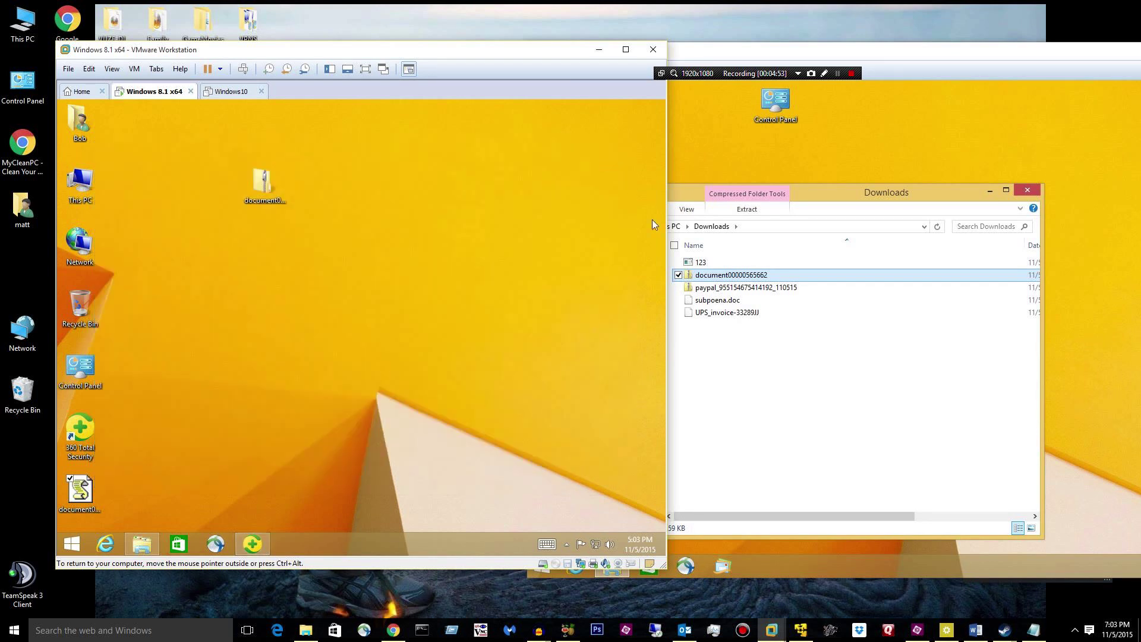
left_click(793, 372)
left_click_drag(757, 292, 387, 322)
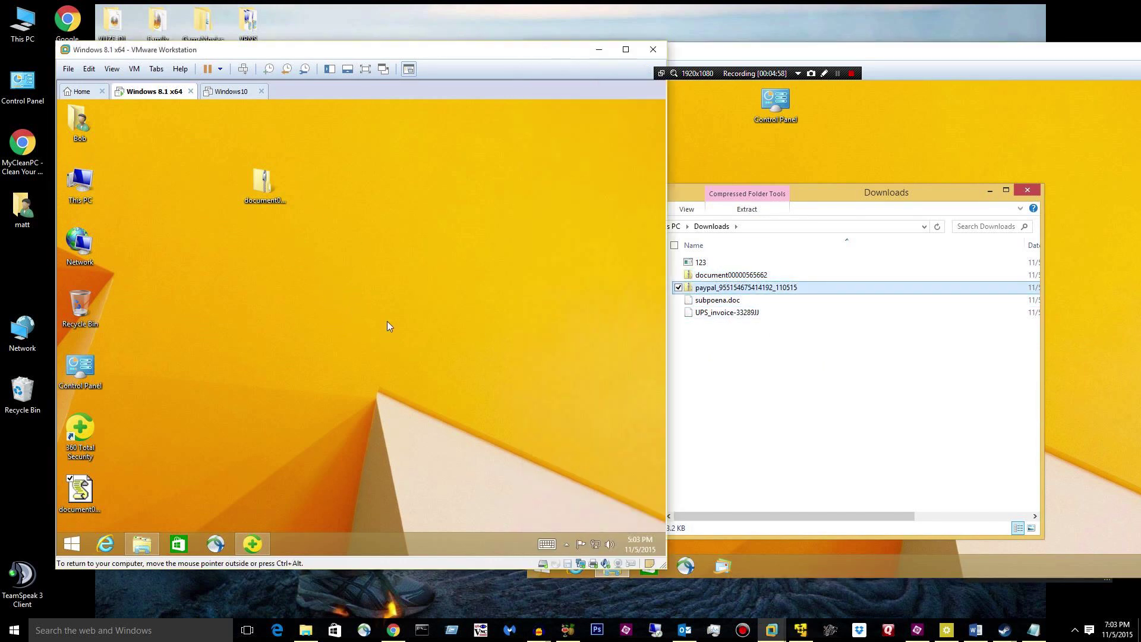
left_click(702, 289)
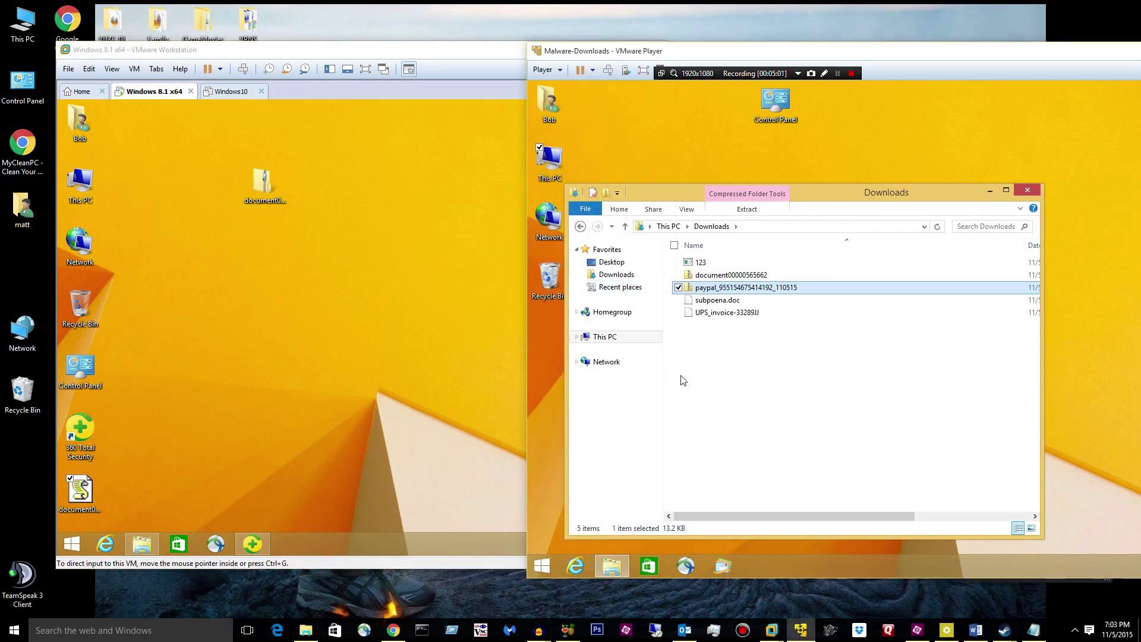
left_click_drag(746, 288, 371, 336)
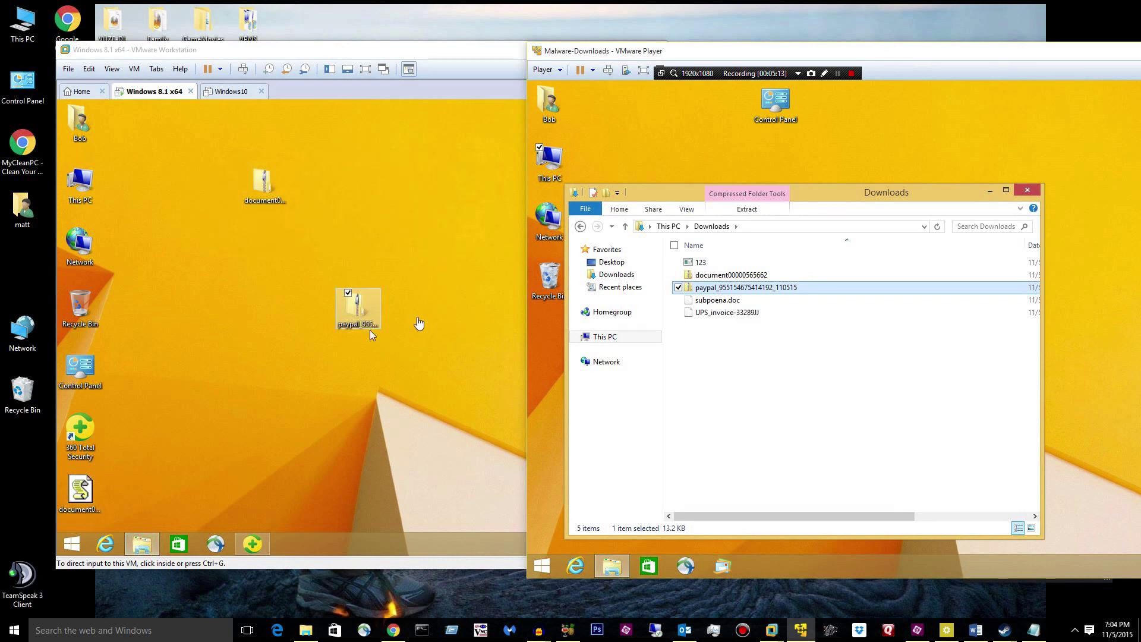
left_click(357, 303)
Extract the paypal application to the desktop, accept the deletion report, and close the zip.
double_click(358, 303)
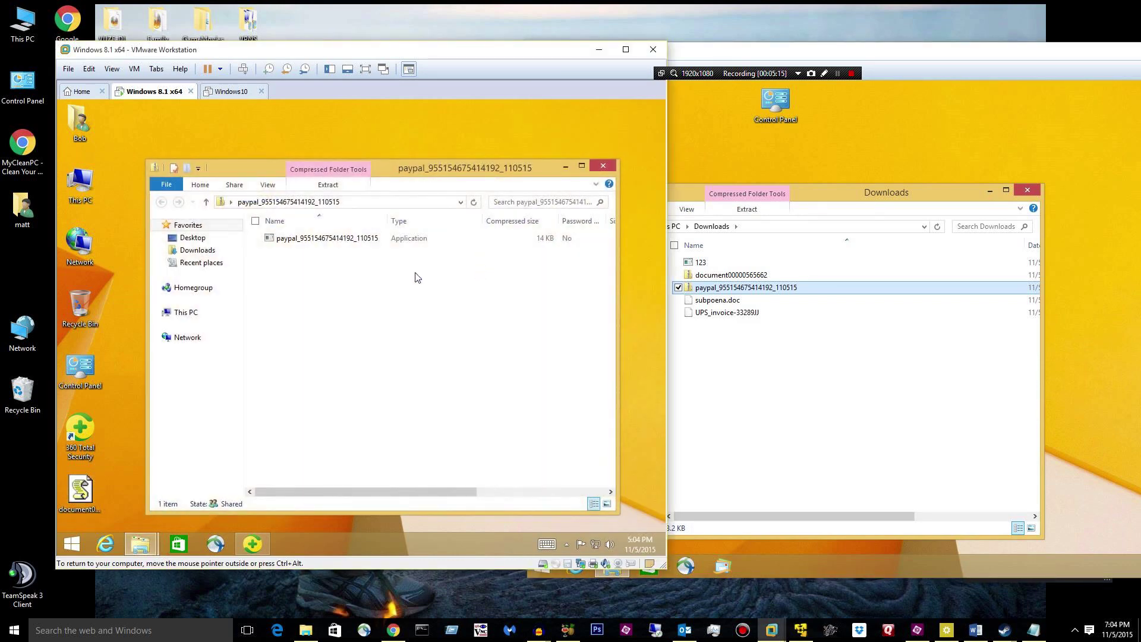
left_click_drag(327, 239, 480, 130)
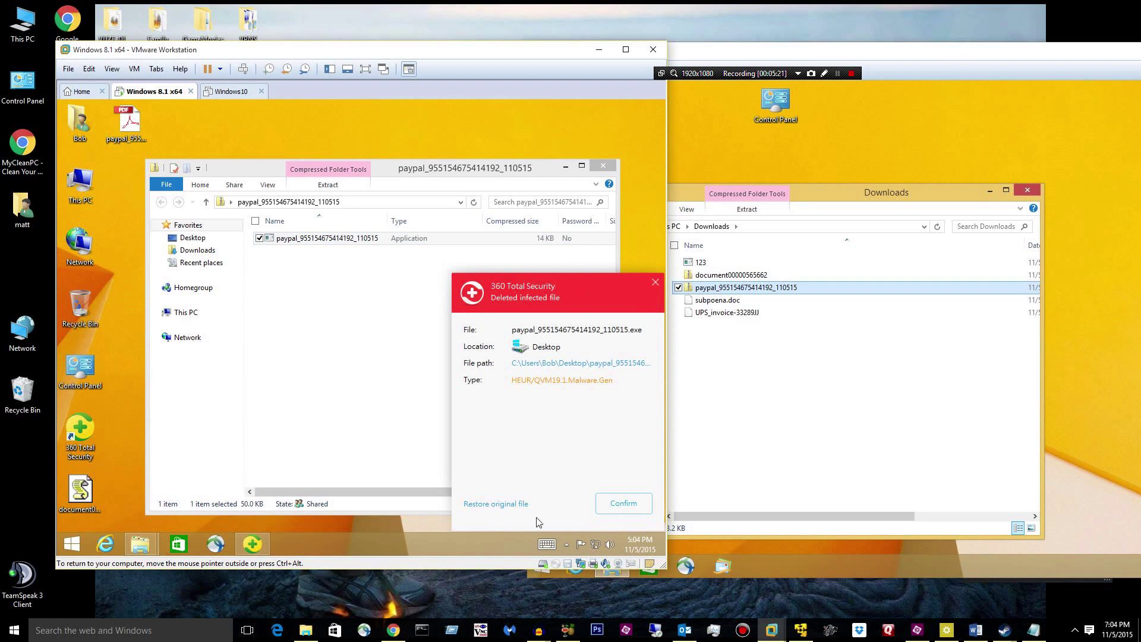
left_click(616, 504)
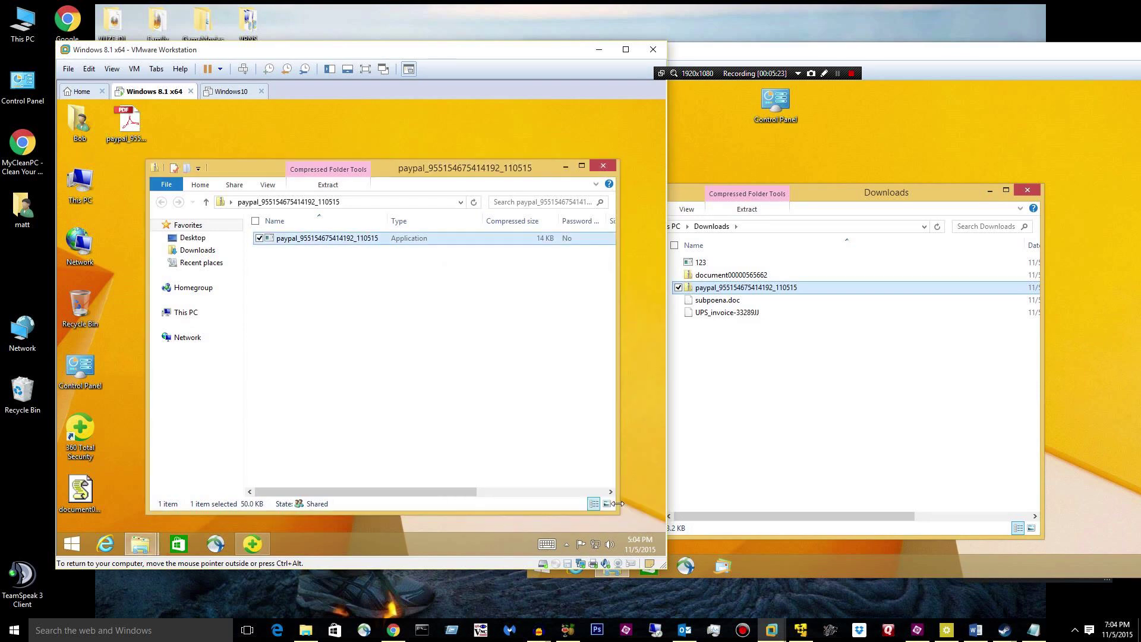
left_click(603, 166)
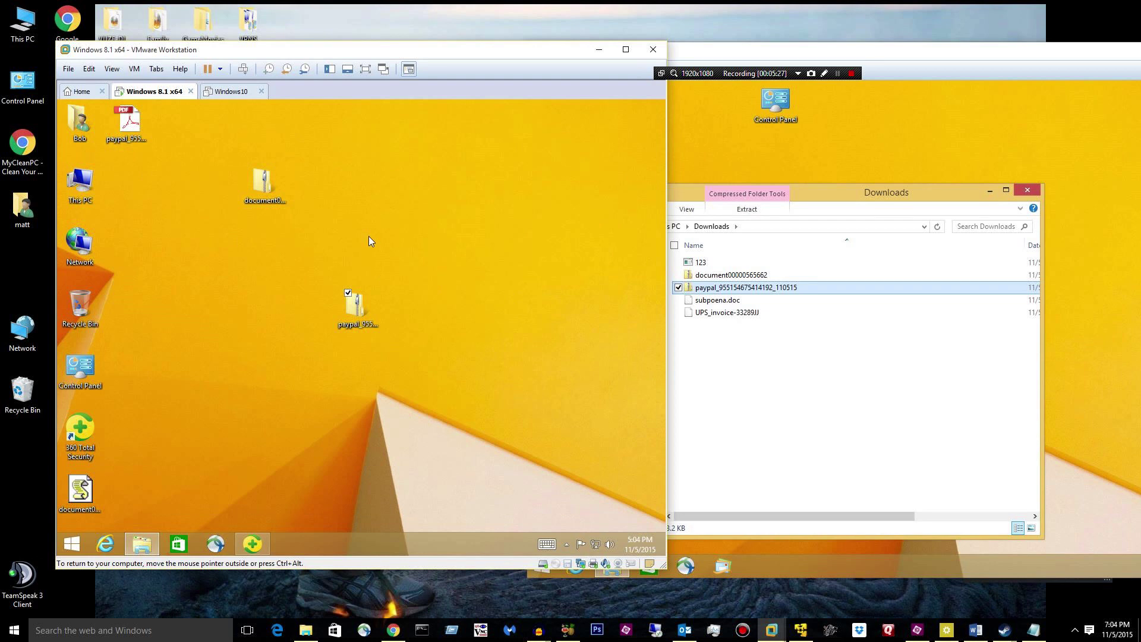
Scan the paypal PDF-icon file with 360 and acknowledge the ongoing-scan notice.
left_click_drag(132, 126, 295, 344)
key("shift+F10")
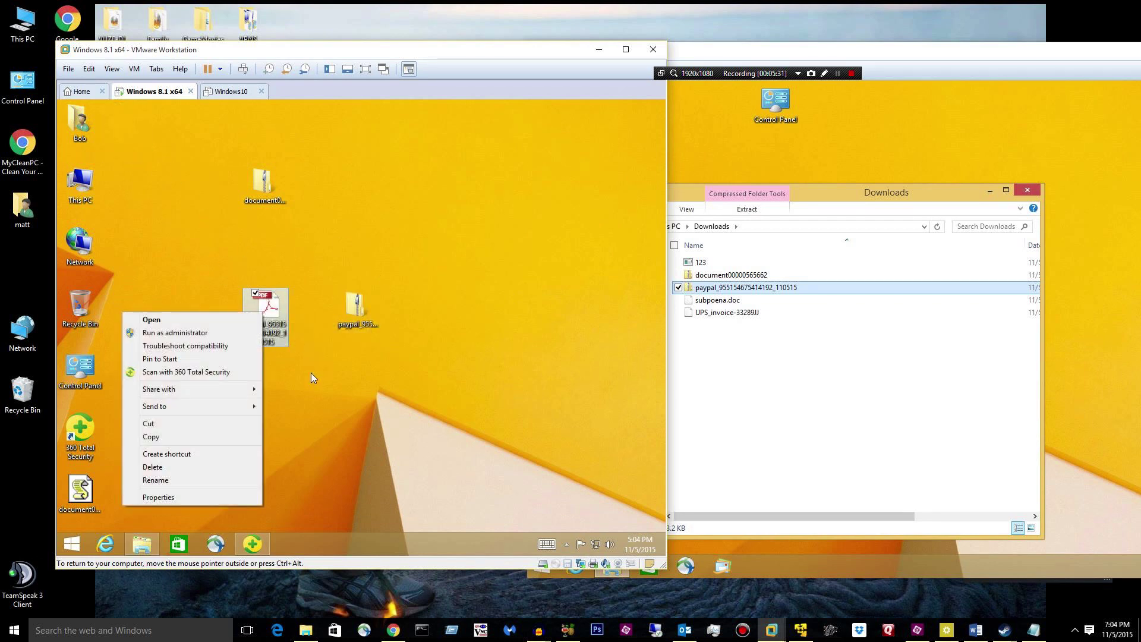
left_click(222, 372)
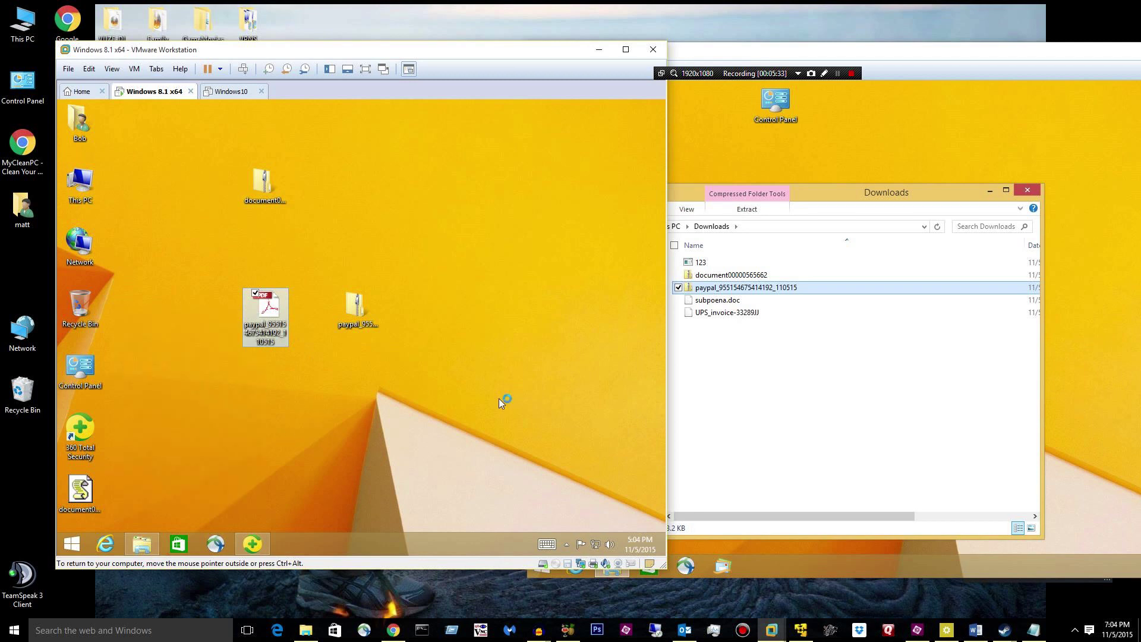
left_click(459, 355)
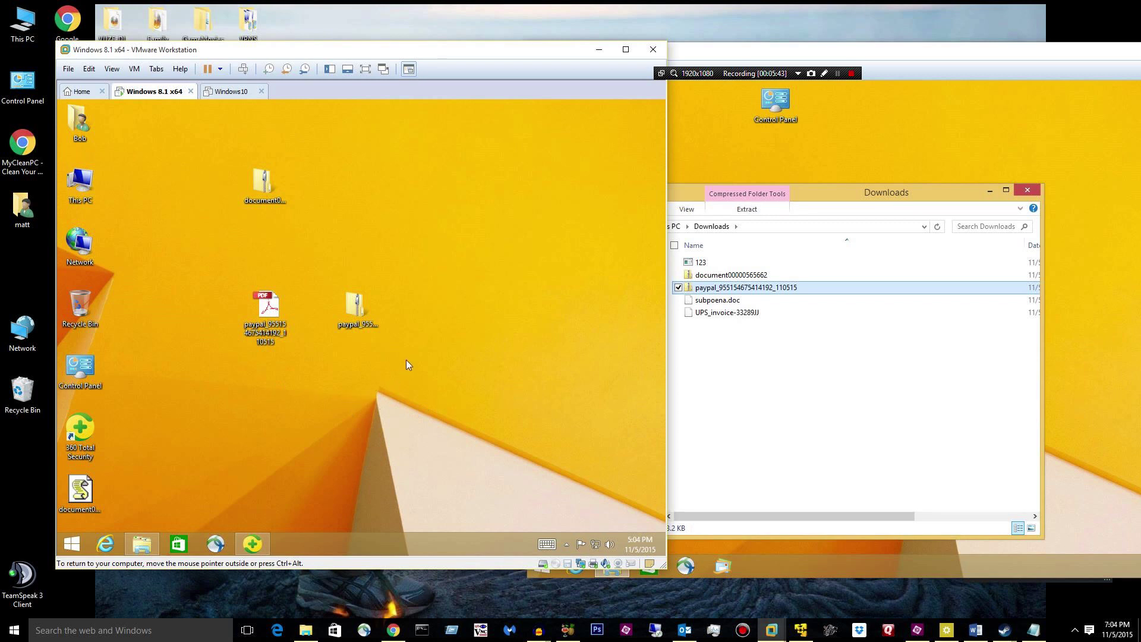
left_click(757, 337)
Copy subpoena.doc onto the Windows 8.1 desktop and try opening it, dismissing the choose-an-app prompt.
left_click_drag(717, 300, 385, 239)
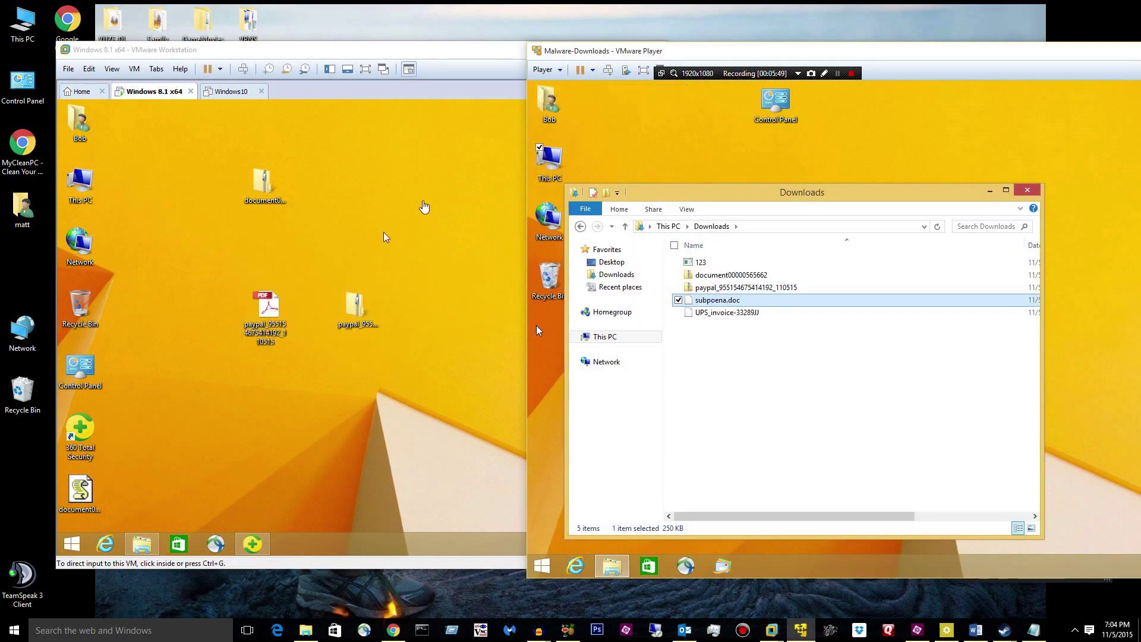
left_click(492, 262)
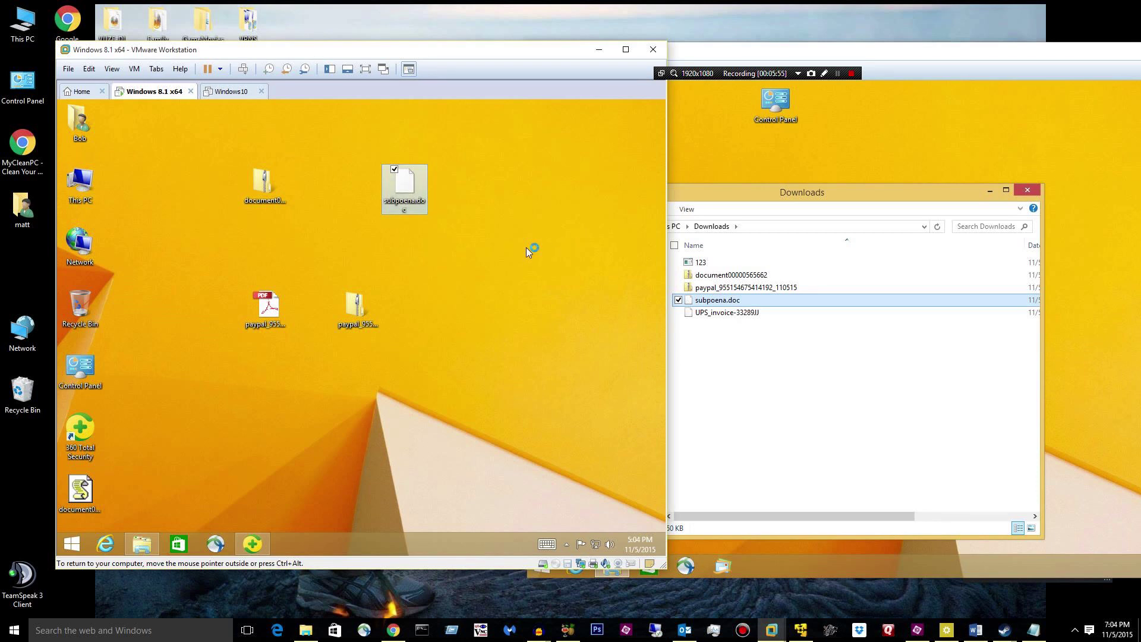
key("Return")
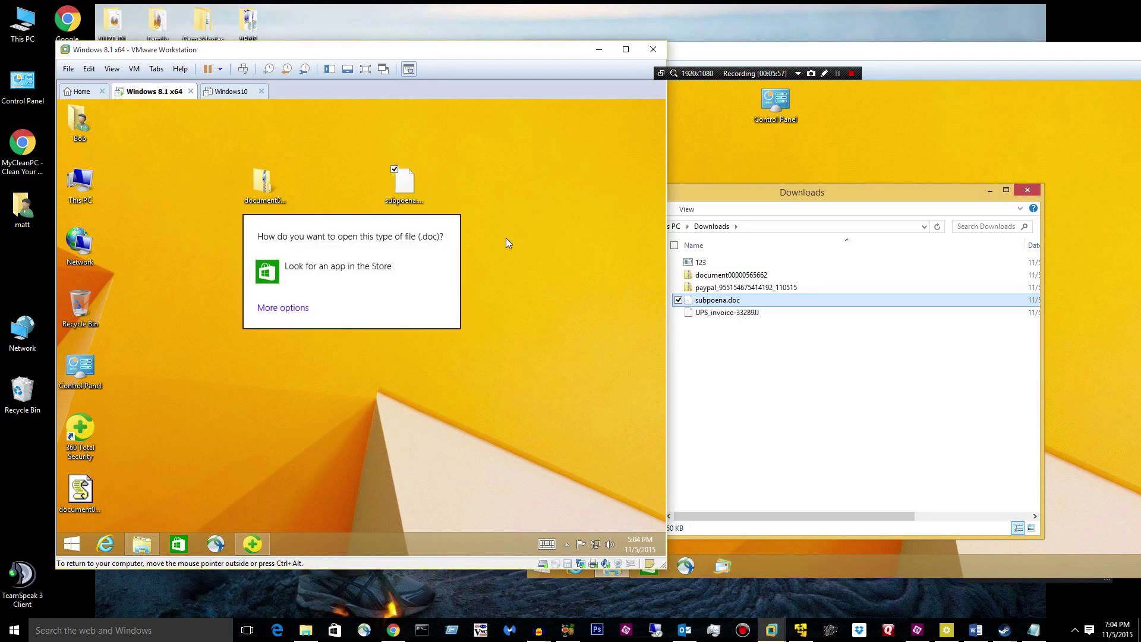
left_click(509, 205)
left_click(771, 402)
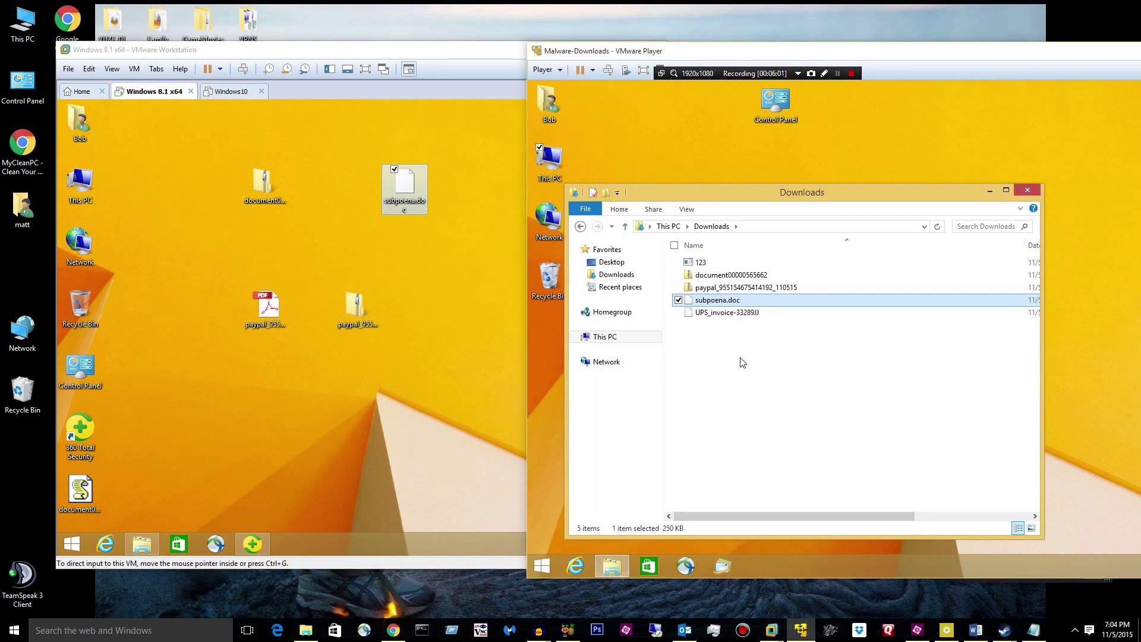
Copy UPS_invoice-33289JJ from the Player's Downloads onto the Windows 8.1 VM desktop.
left_click(719, 315)
mouse_move(719, 321)
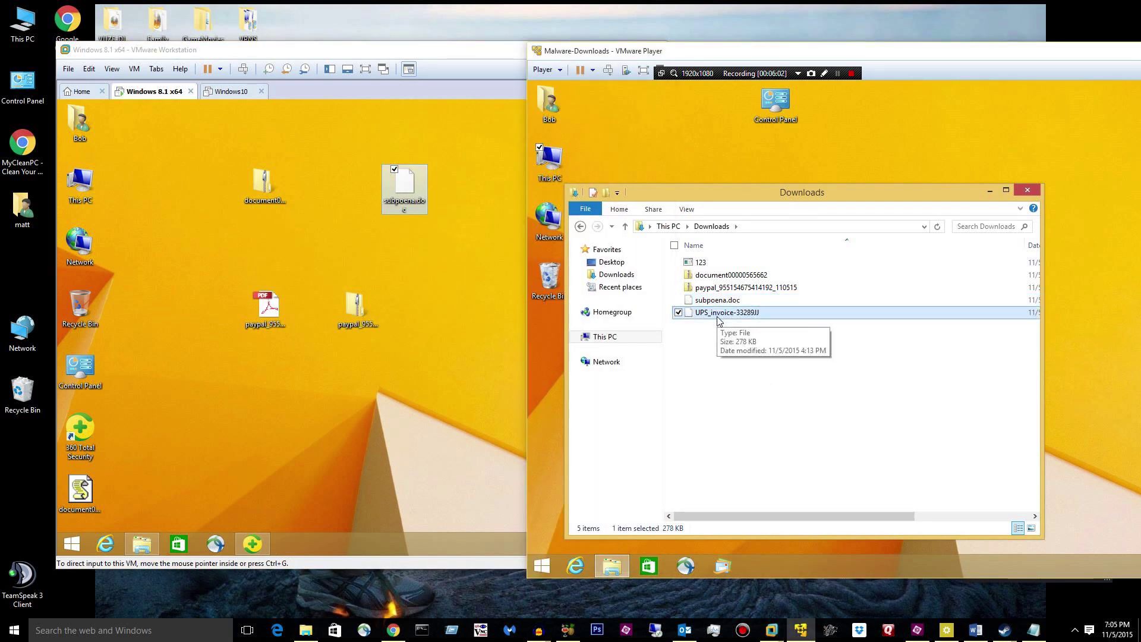
left_click_drag(717, 316, 434, 265)
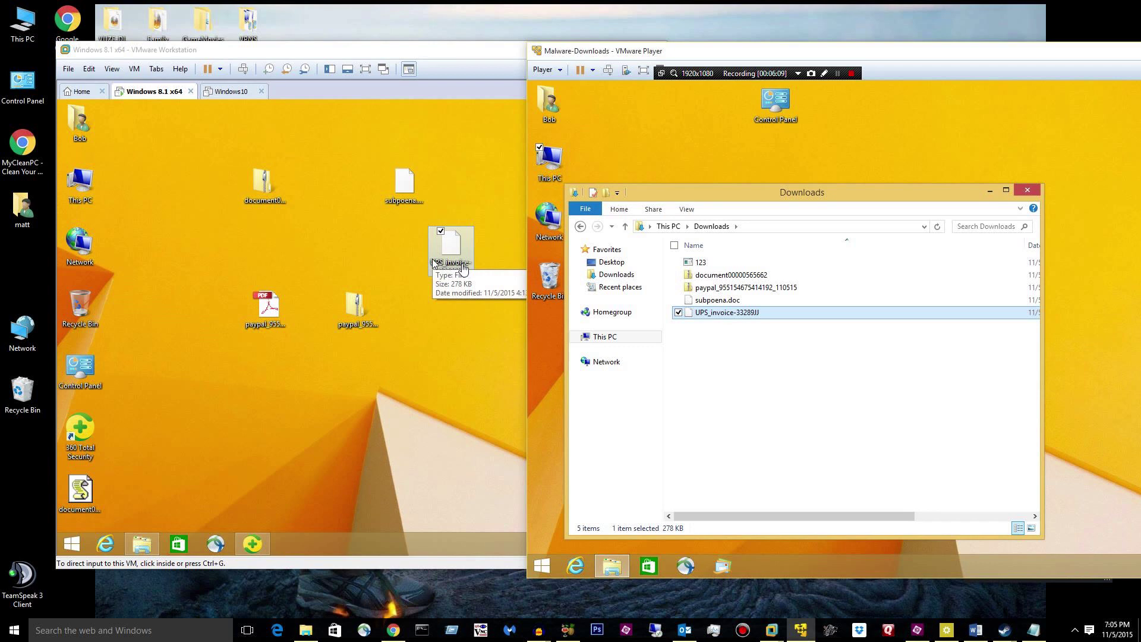
Rename the desktop copy to UPS_invoice-33289JJ.zip.
left_click(457, 260)
left_click(465, 270)
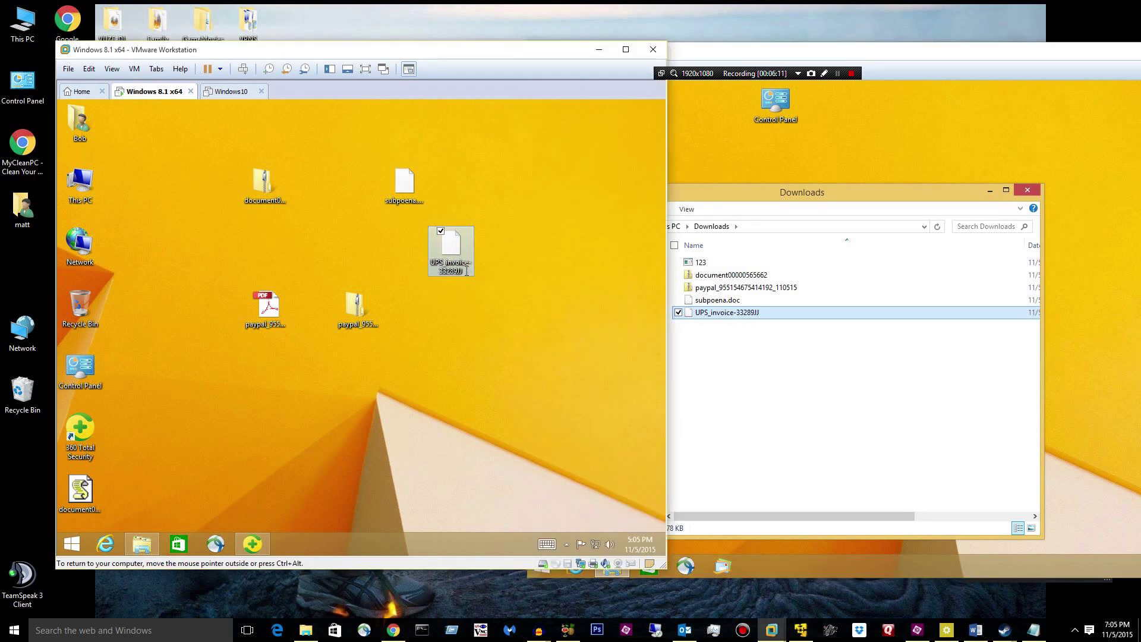
type(".z")
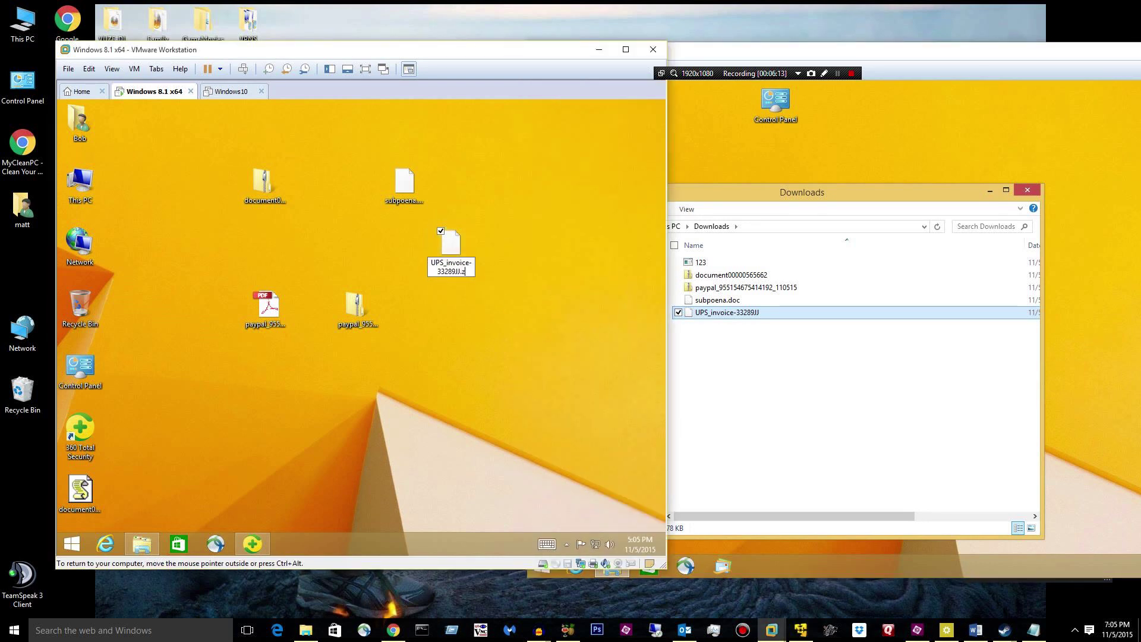
type("ip")
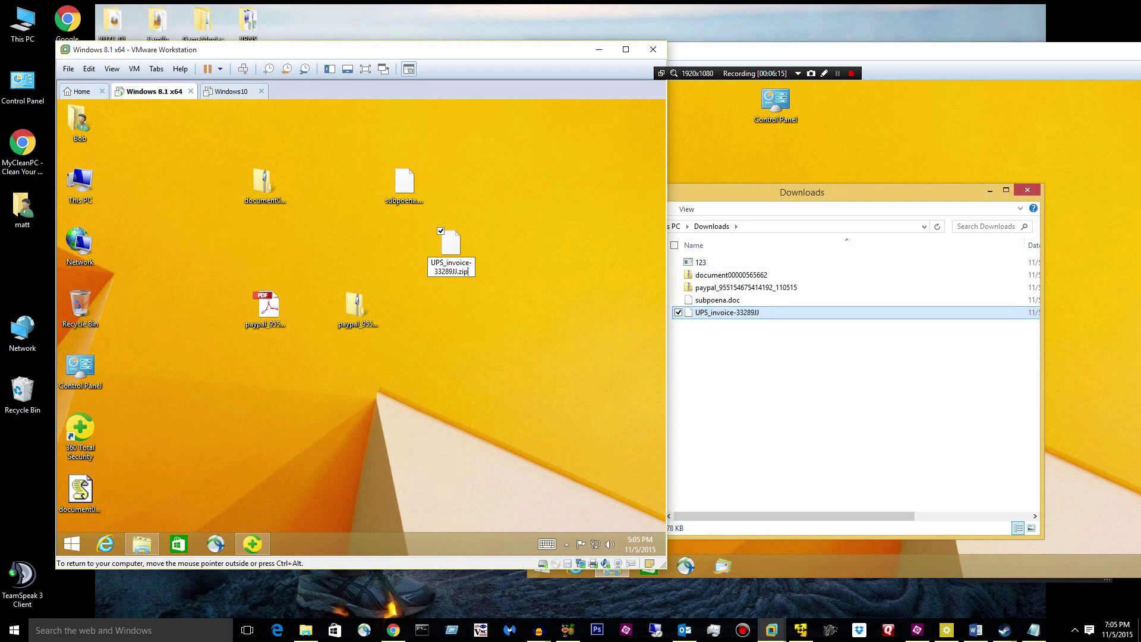
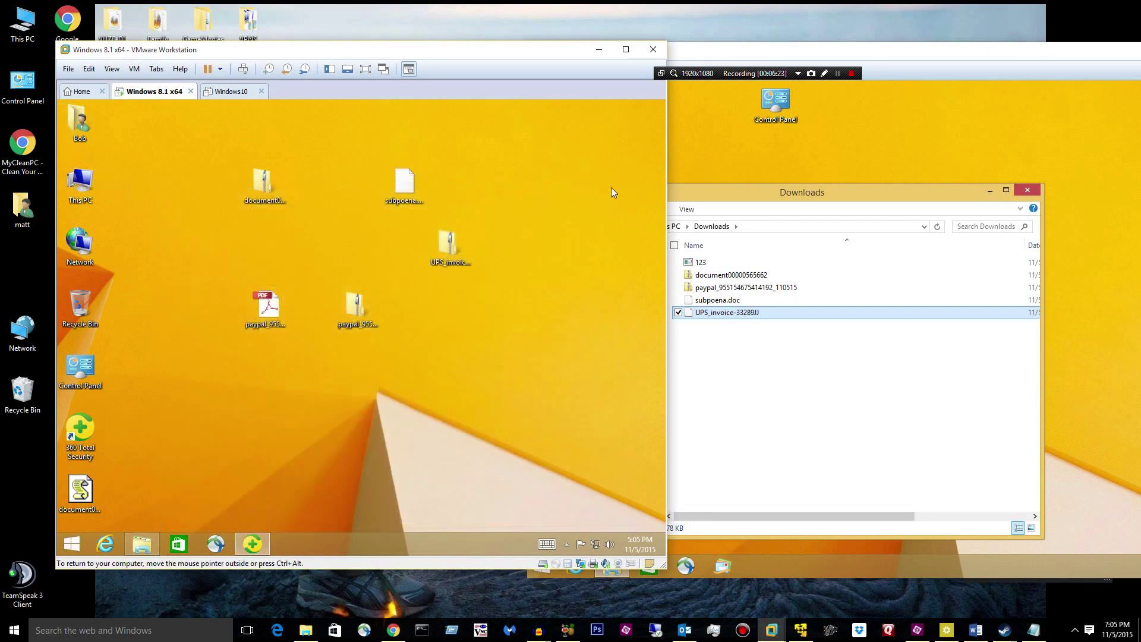
double_click(467, 263)
left_click(491, 325)
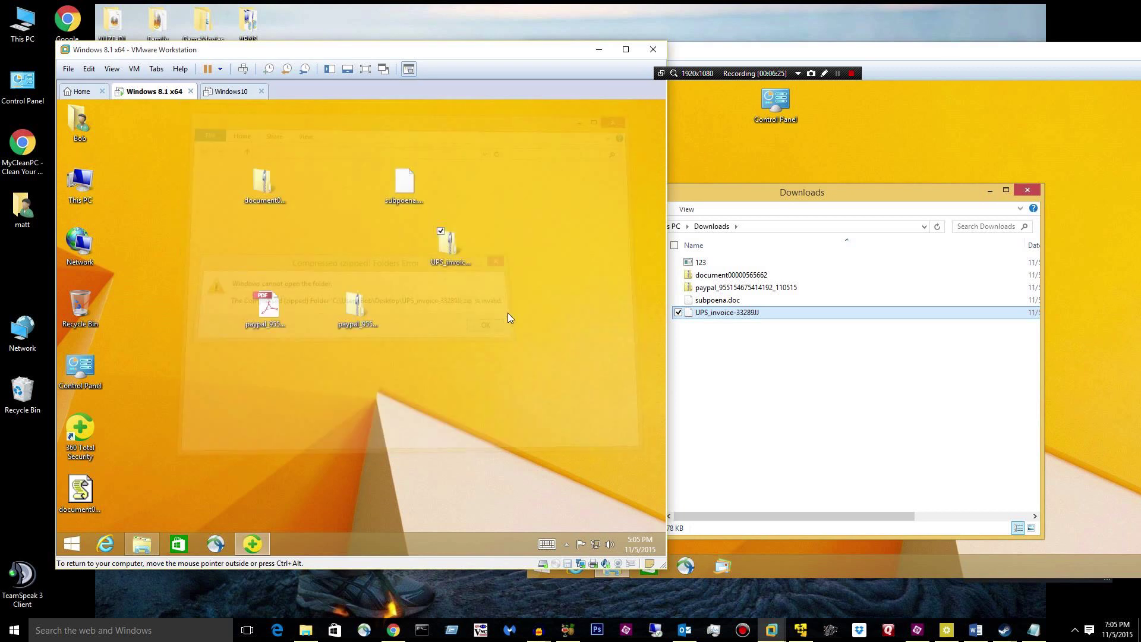
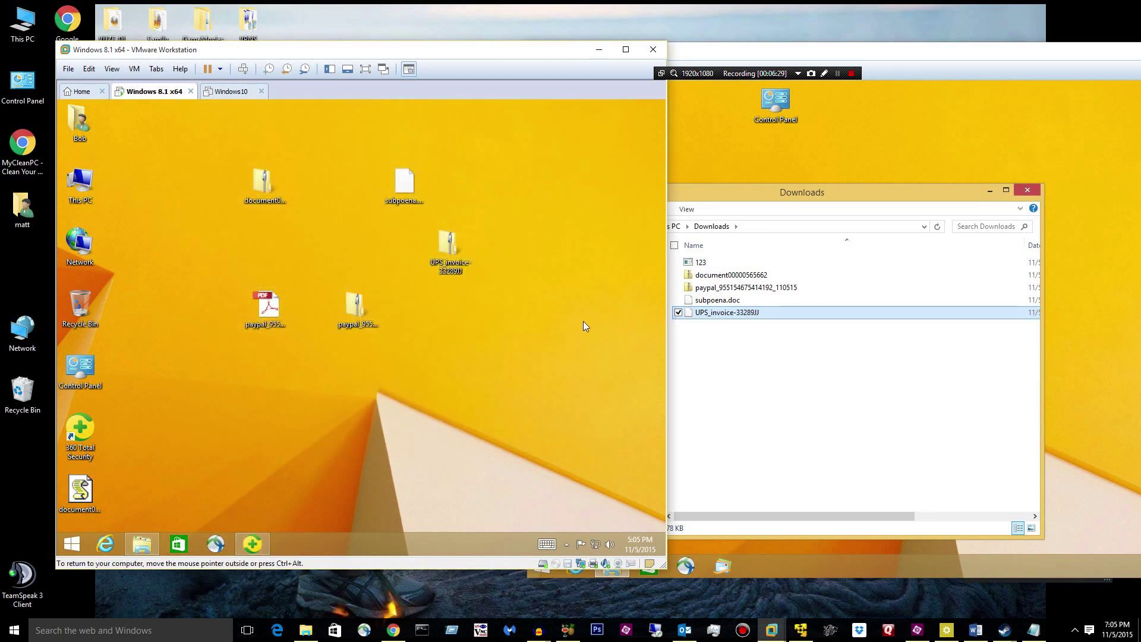
Move the document sample icon to the desktop middle and bring the running virus scan back.
left_click_drag(107, 511, 352, 391)
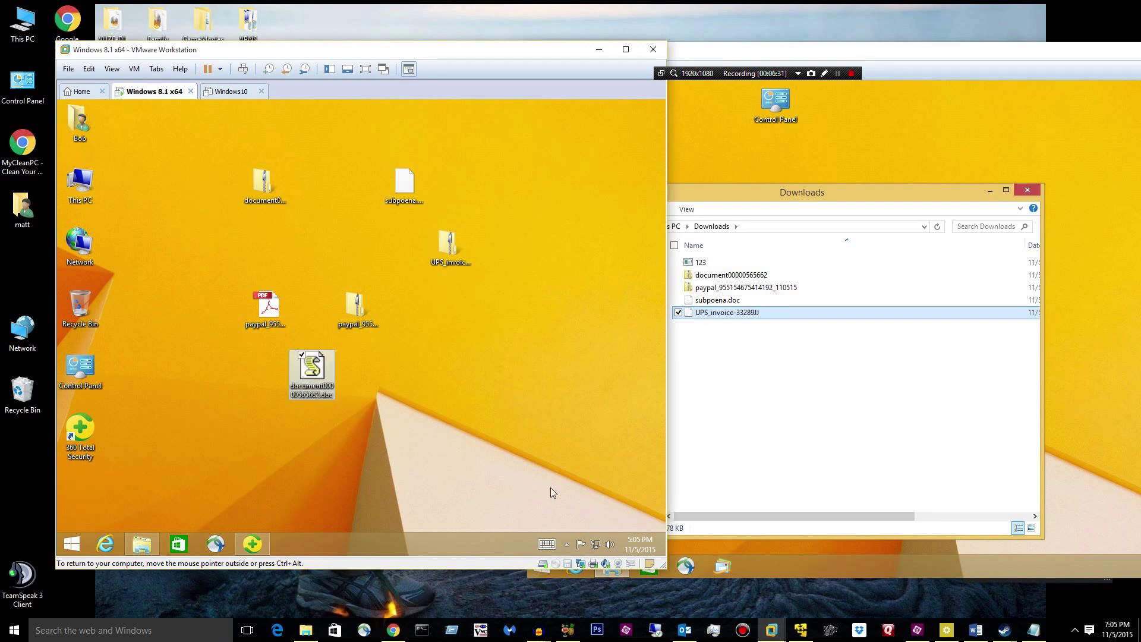
left_click(239, 545)
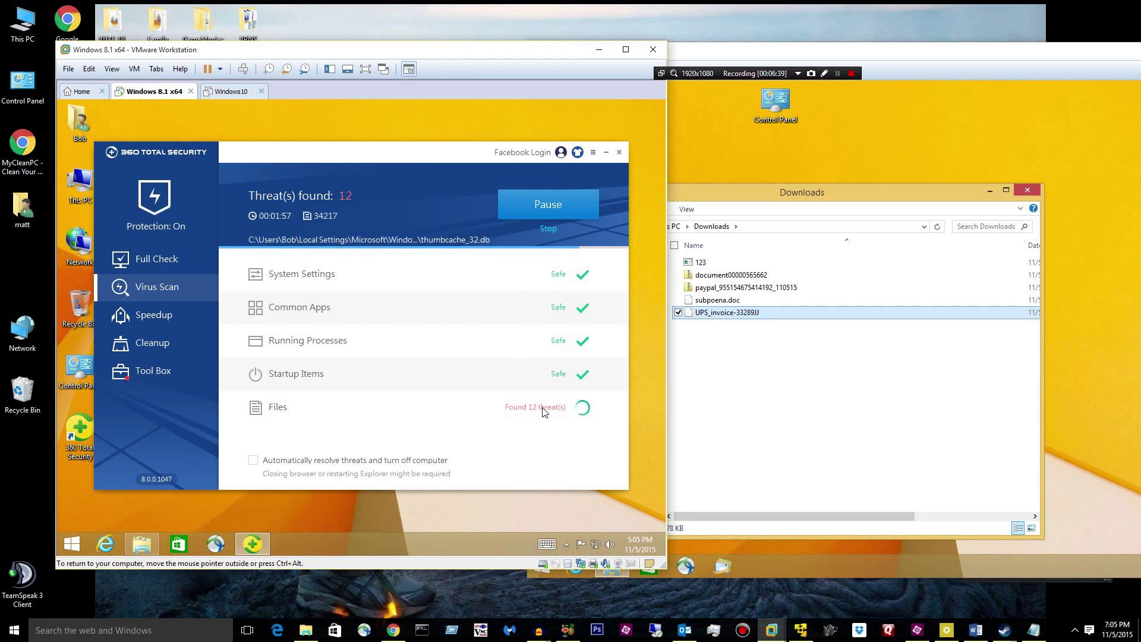
Browse the user's Documents and Pictures folders, then open the Desktop folder showing five sample files.
double_click(85, 120)
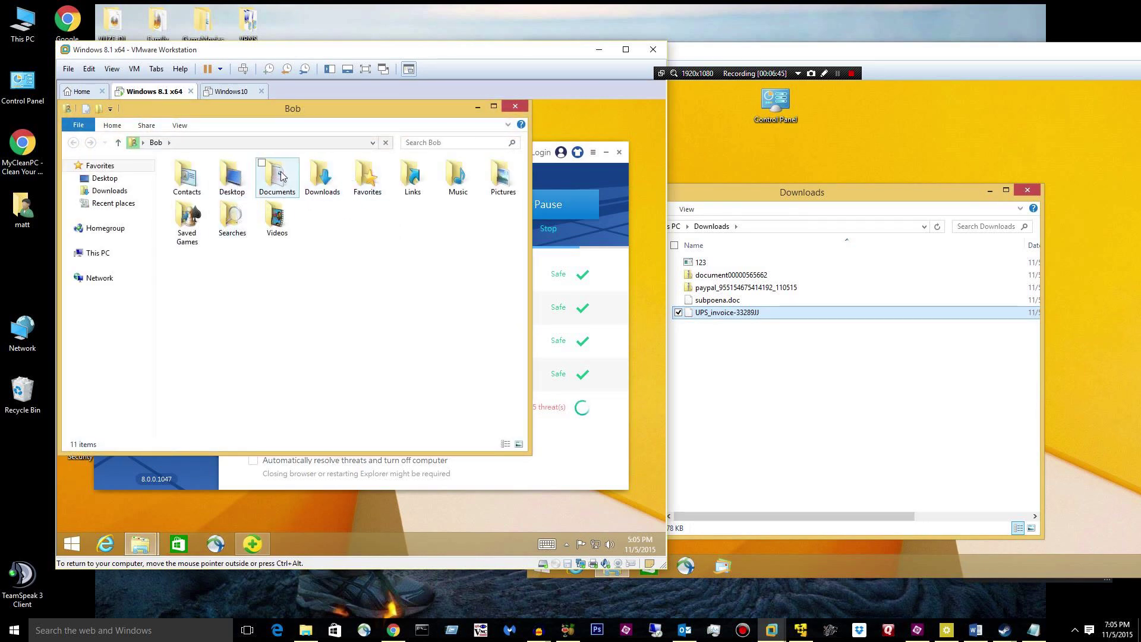
double_click(271, 172)
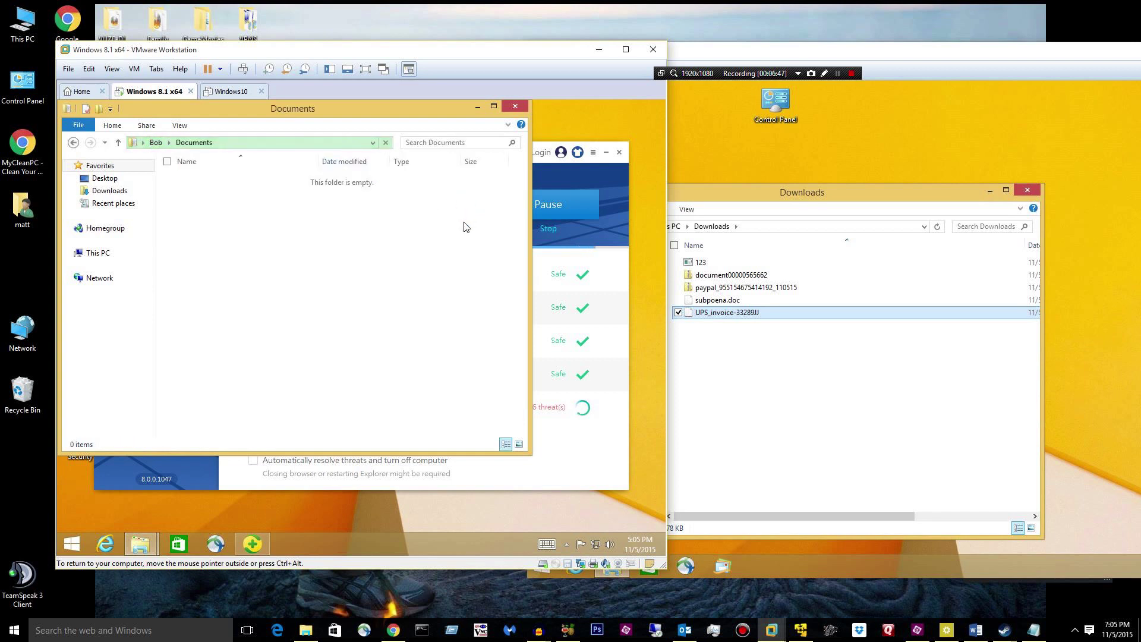
left_click(73, 143)
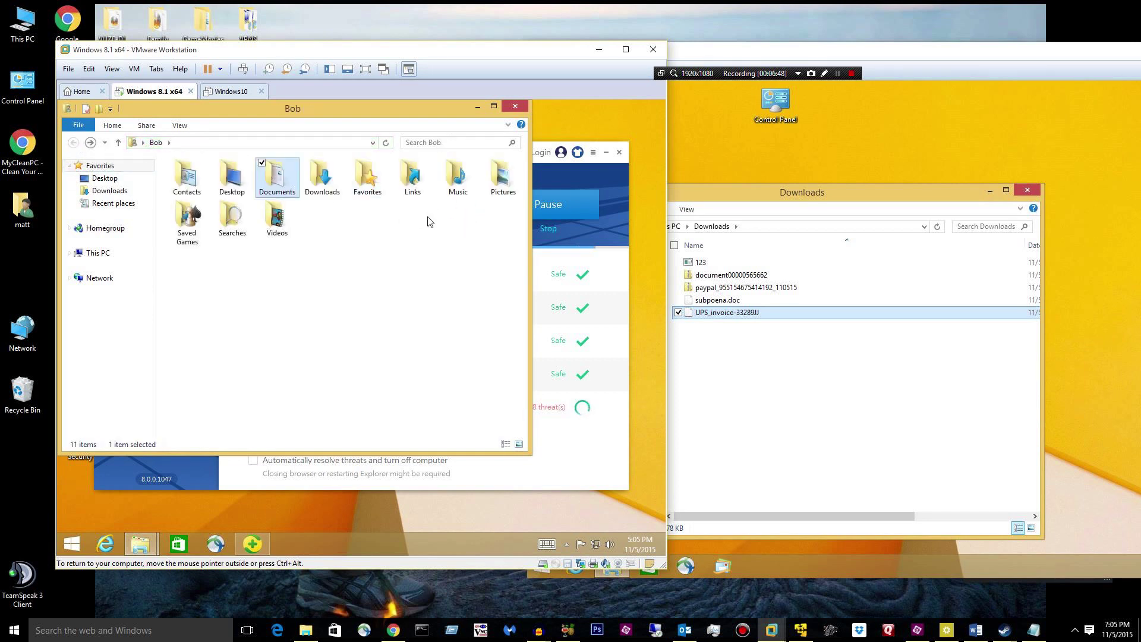
left_click(492, 184)
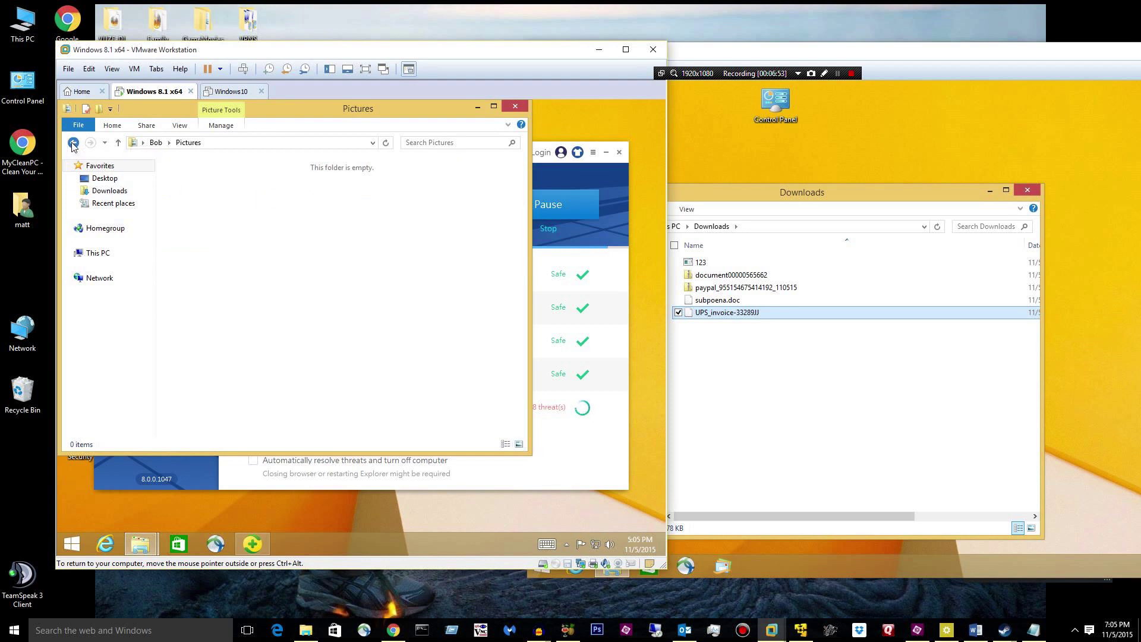
left_click(73, 143)
double_click(232, 177)
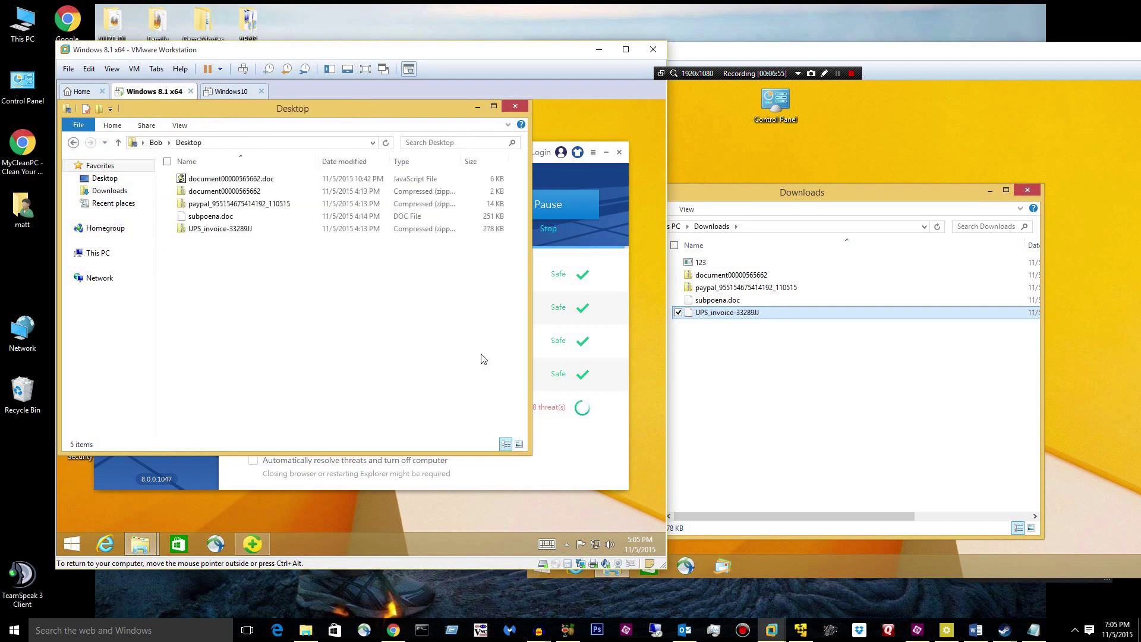
Launch Task Manager from the taskbar and expand it to show all processes.
right_click(344, 536)
left_click(386, 496)
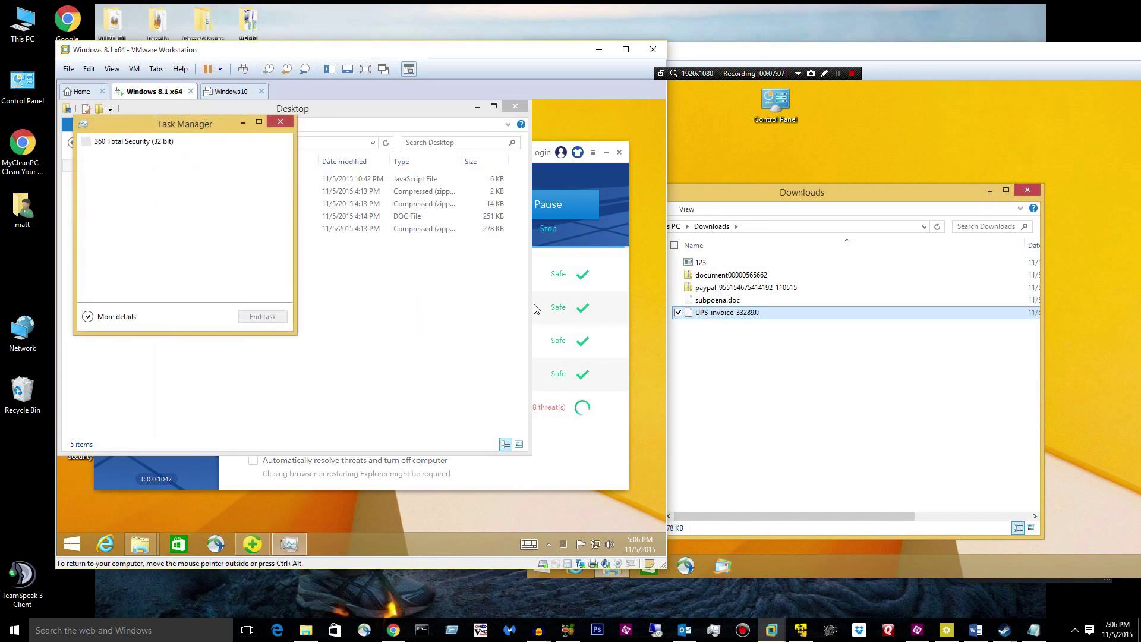
left_click(115, 317)
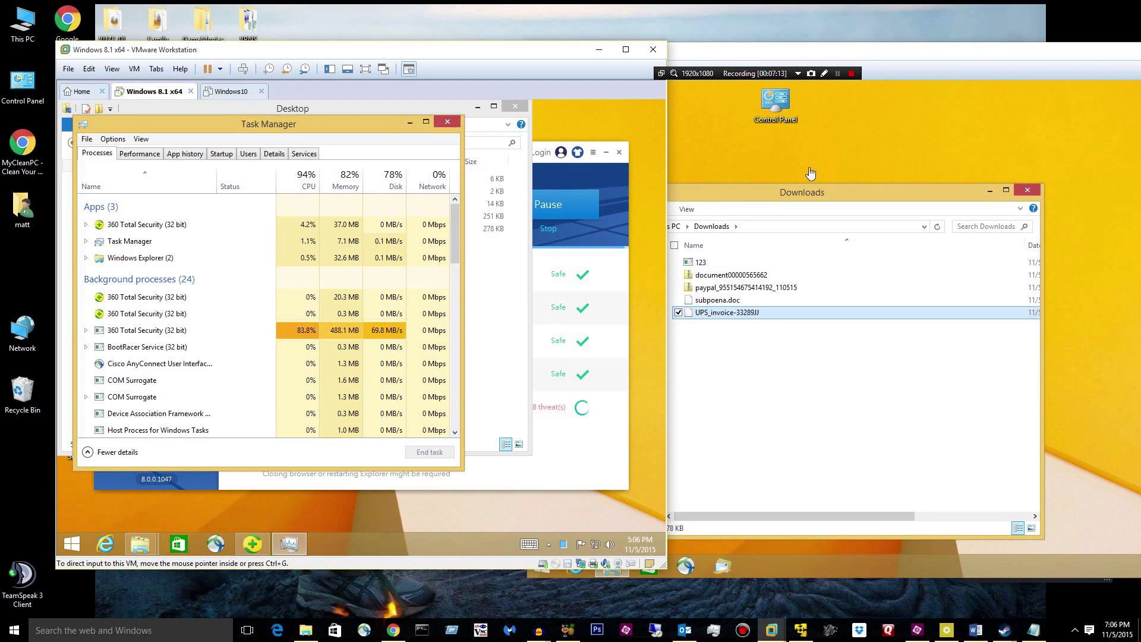
Return focus to the VM and move the finished scan results window up and left.
left_click(838, 74)
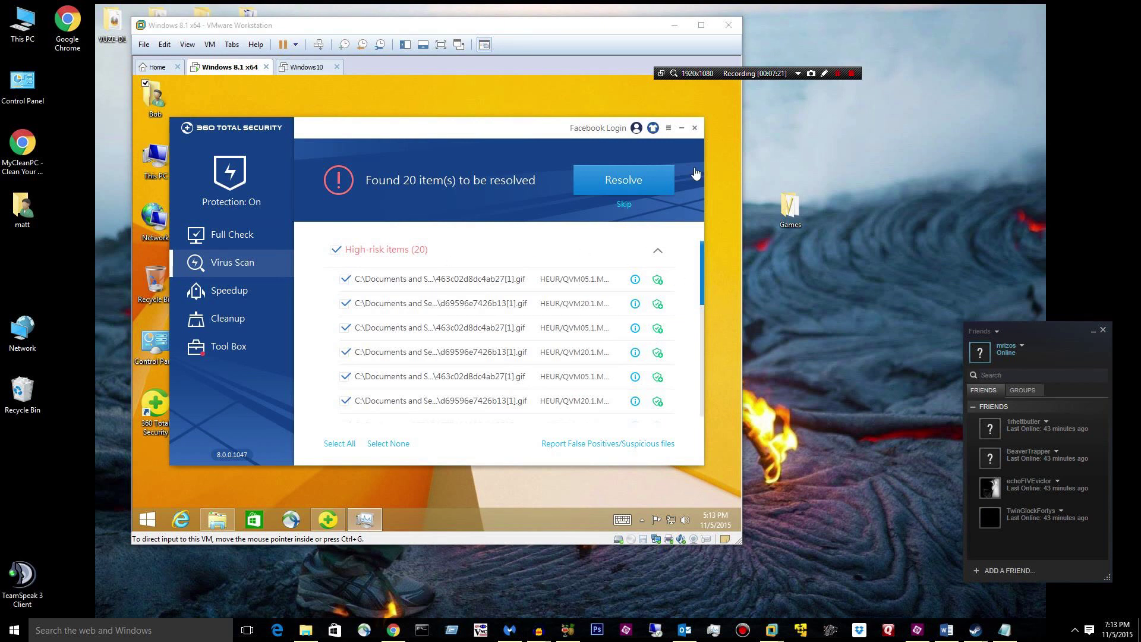
left_click(486, 243)
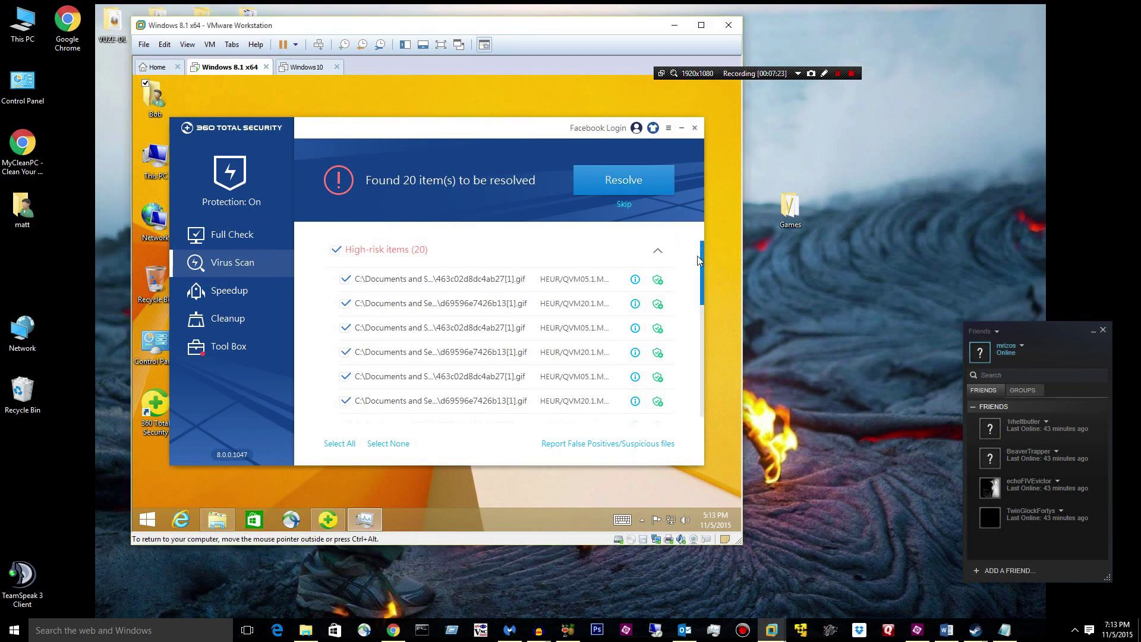
left_click_drag(700, 256, 704, 154)
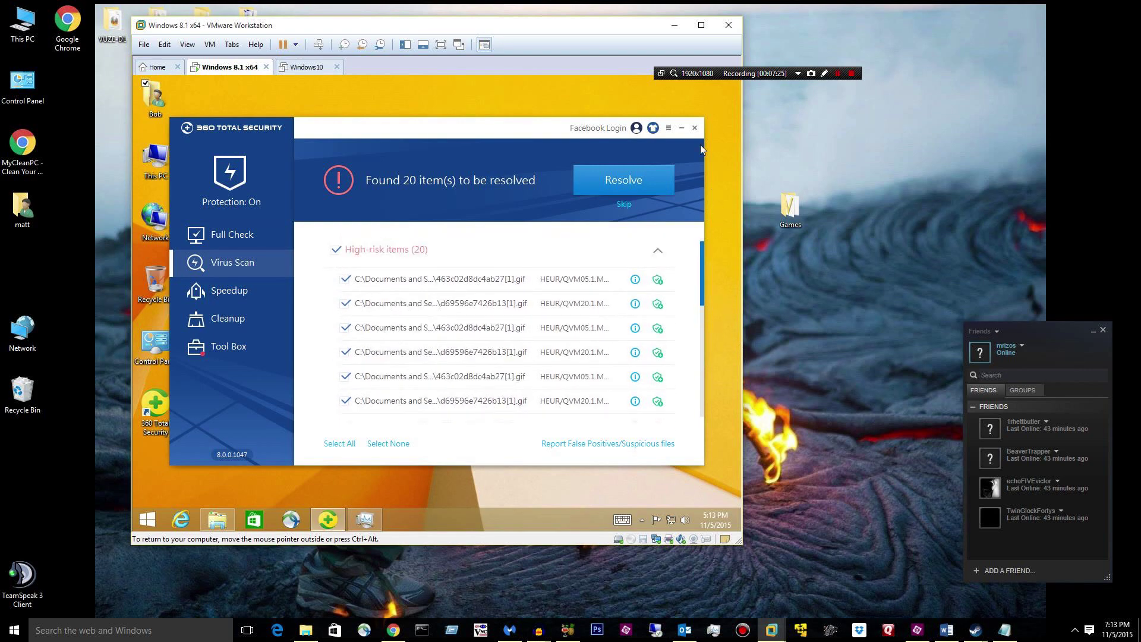
left_click_drag(433, 127, 416, 105)
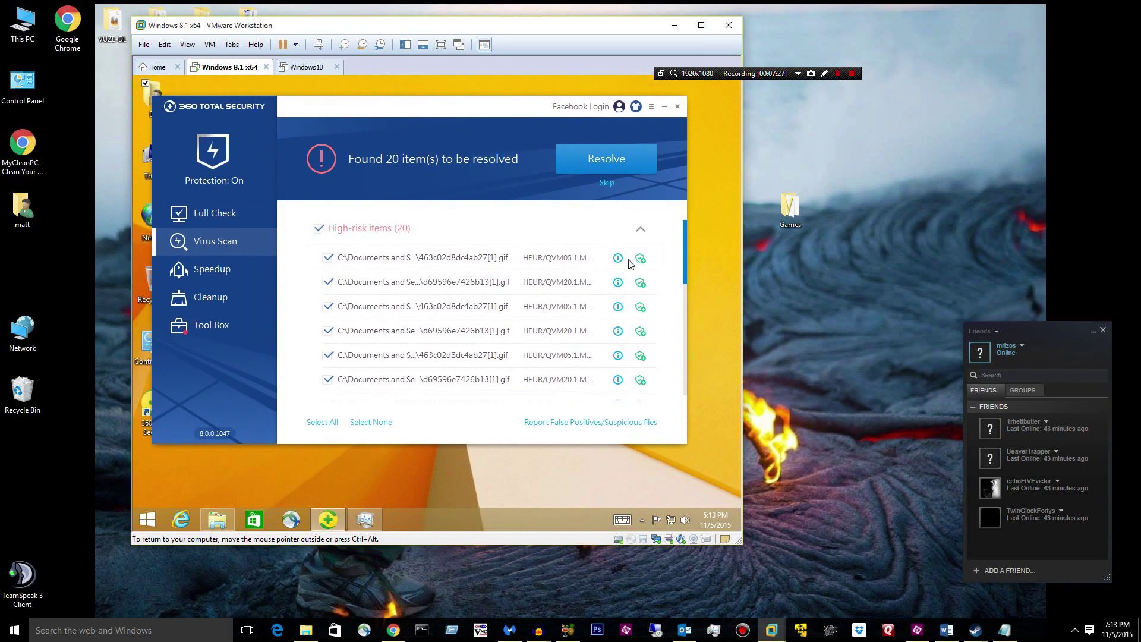
Scroll through the 20 high-risk items, mostly .gif files plus a paypal zip.
left_click(687, 343)
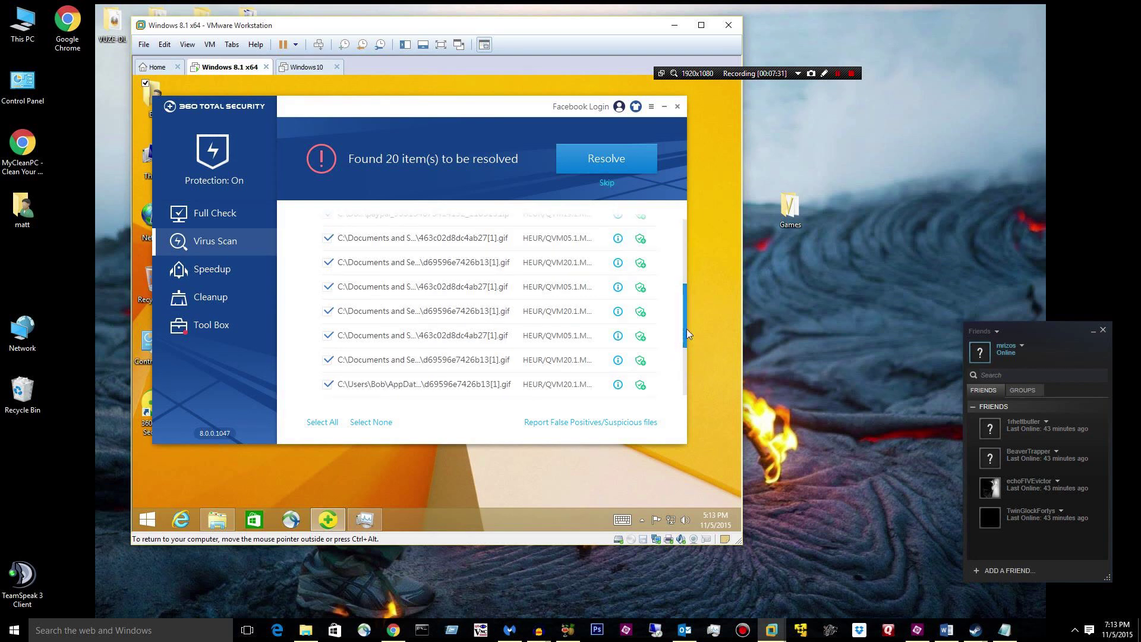
scroll(687, 330, "down", 1)
scroll(688, 345, "down", 3)
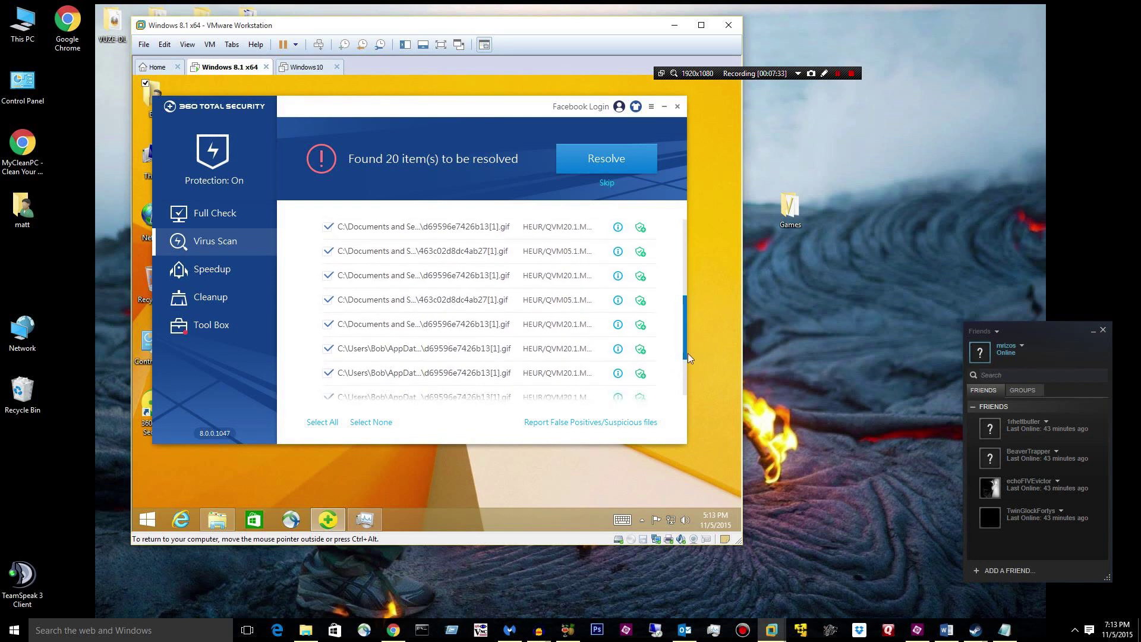
scroll(677, 378, "up", 8)
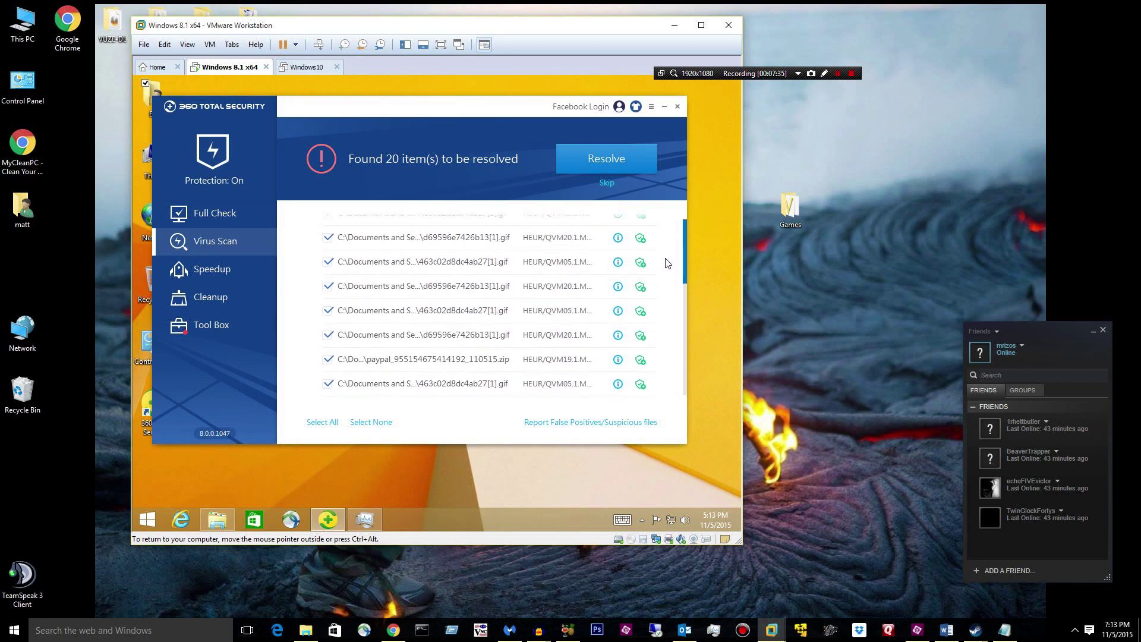
left_click_drag(676, 221, 680, 416)
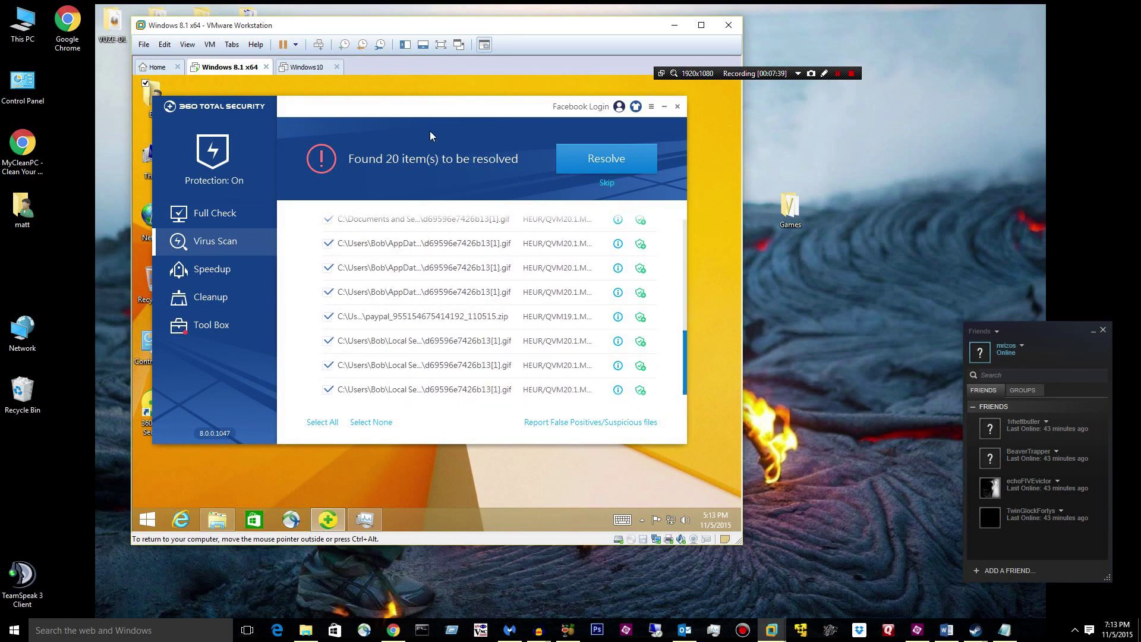
Reposition the scan window and close it, bringing up the unhandled-threats exit prompt.
left_click_drag(417, 108, 516, 458)
left_click_drag(209, 95, 319, 145)
left_click_drag(624, 456, 425, 405)
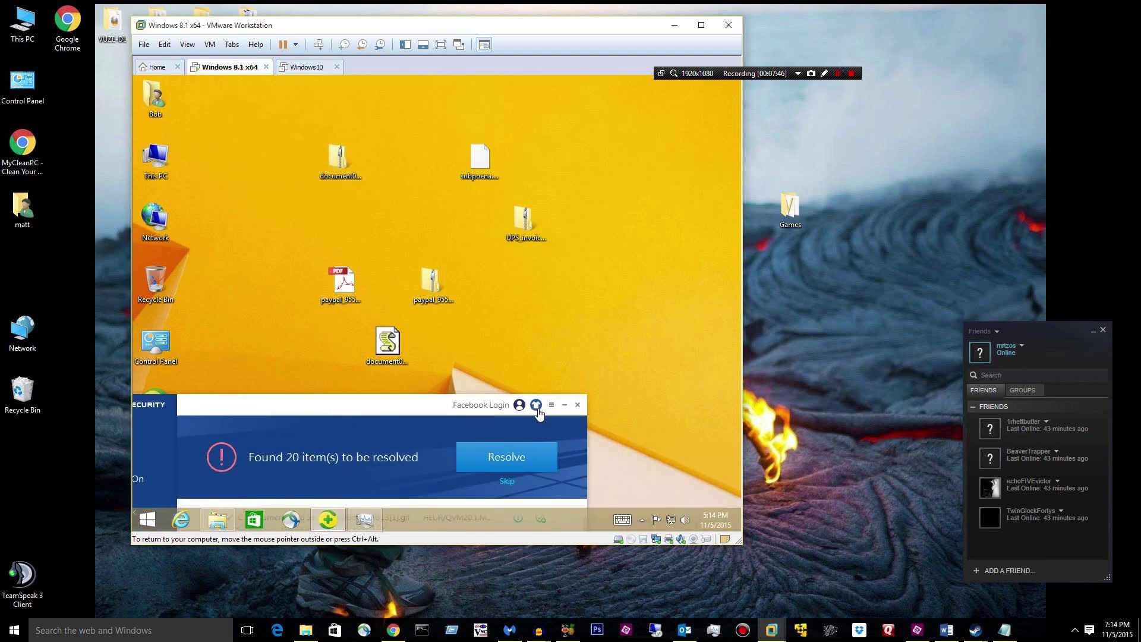
left_click(577, 405)
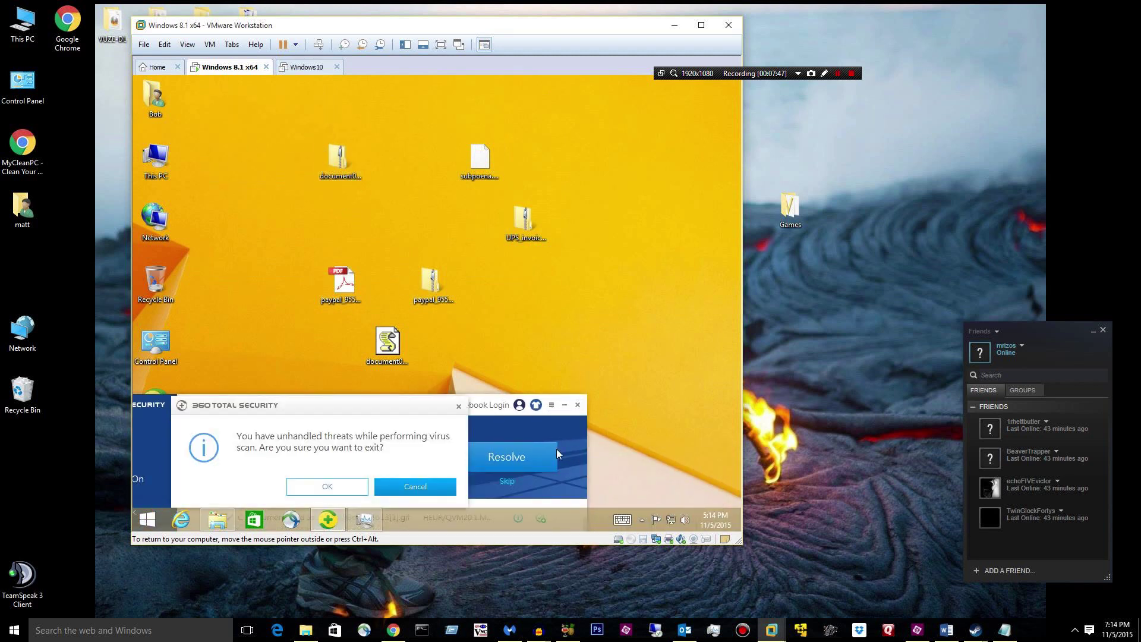
Confirm exiting, then select the six desktop samples and scan them with 360 Total Security.
left_click(312, 488)
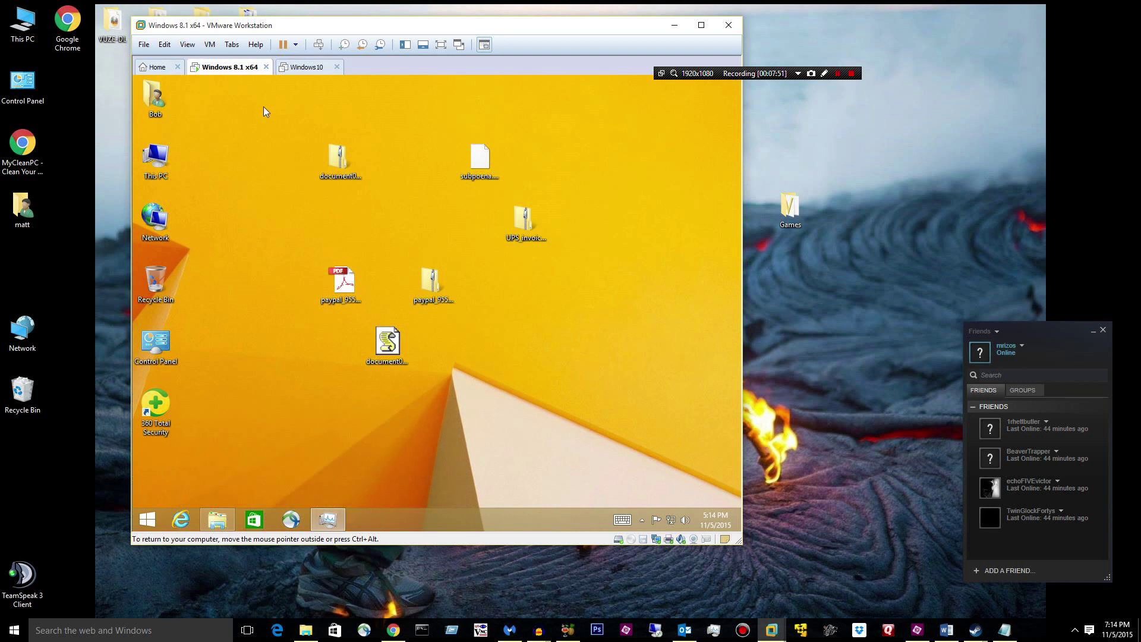
left_click_drag(263, 106, 719, 427)
right_click(475, 160)
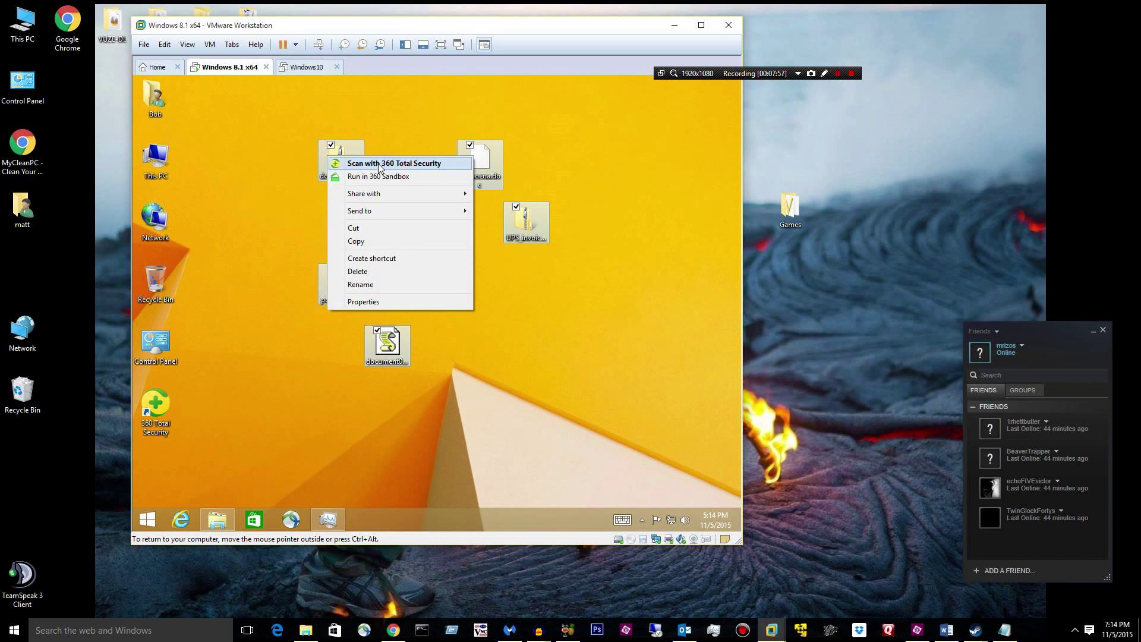
left_click(380, 164)
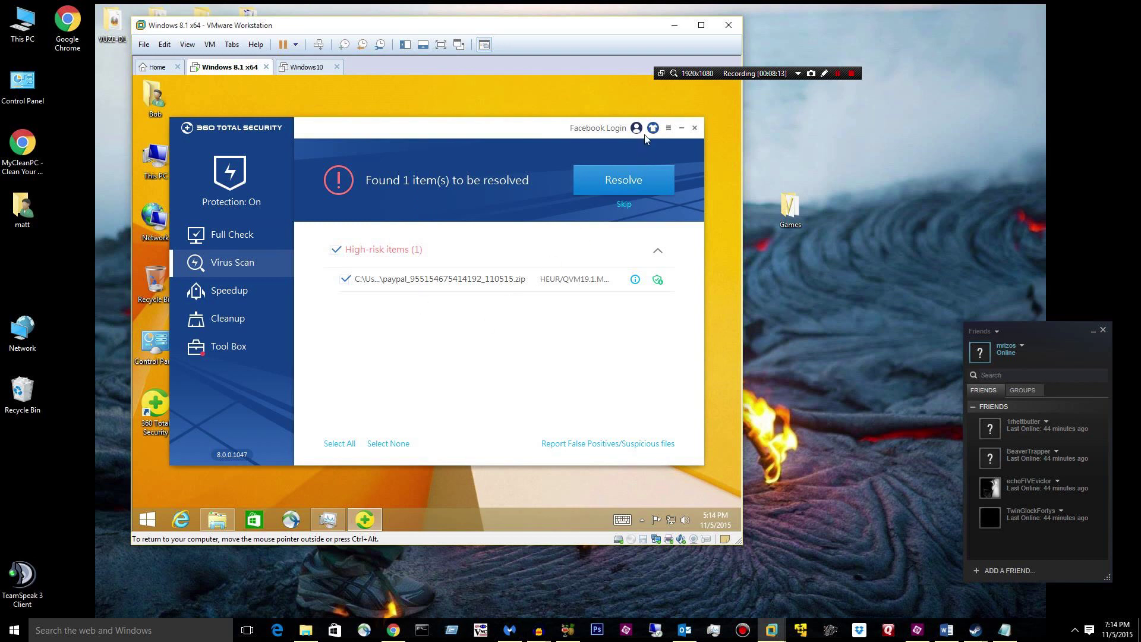
Minimize the scan result, move the document sample beside the UPS invoice folder, and re-check the result.
left_click(682, 129)
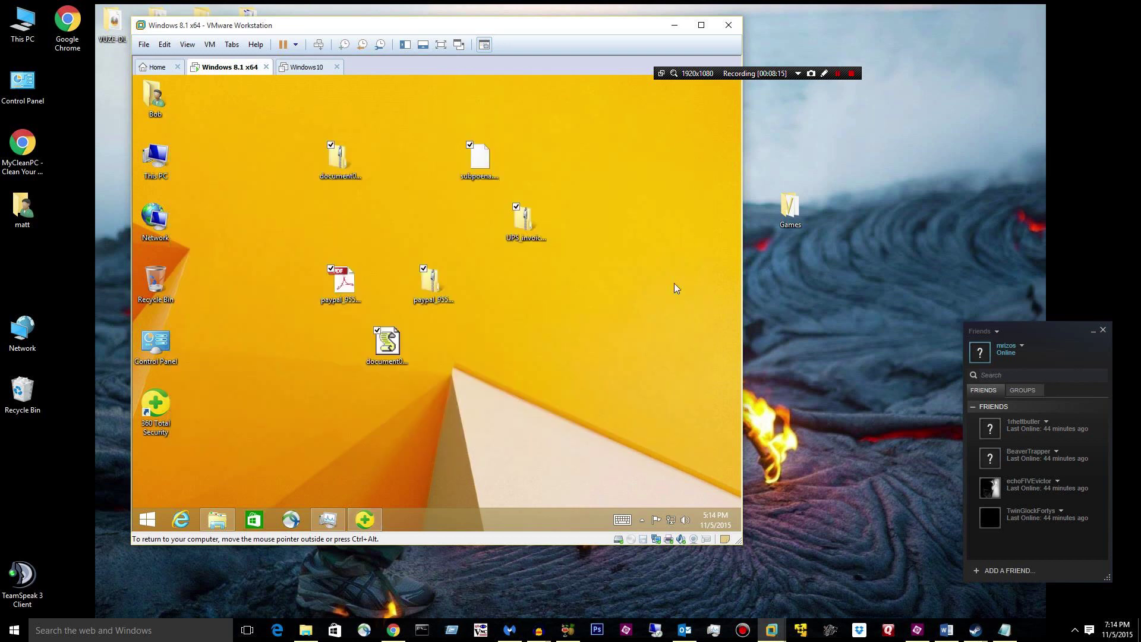
left_click_drag(387, 344, 425, 227)
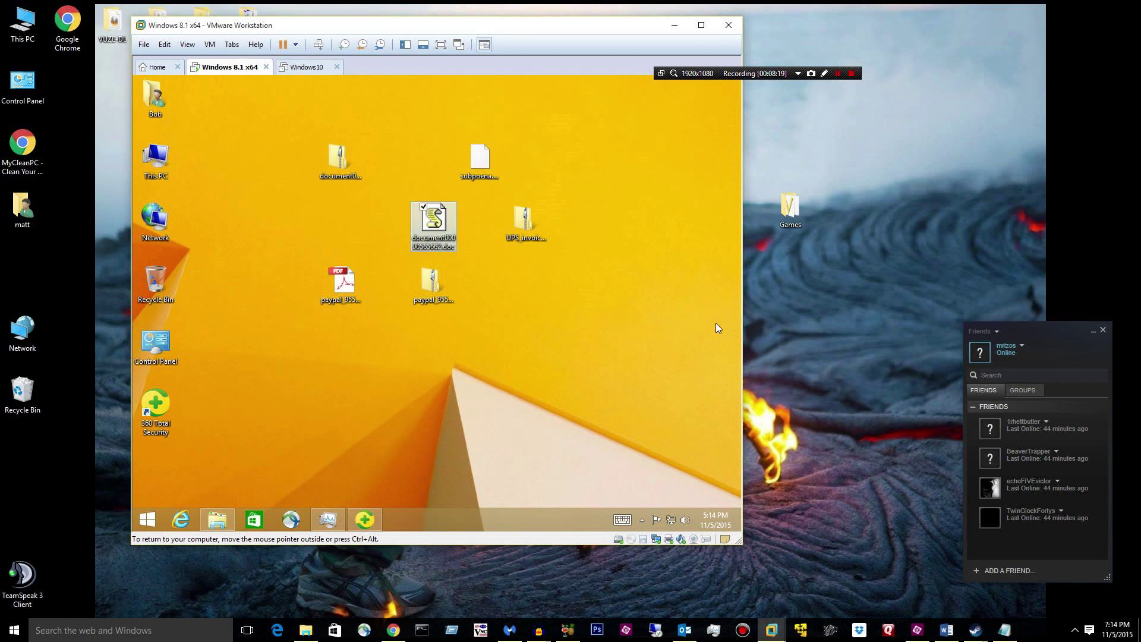
left_click(341, 284)
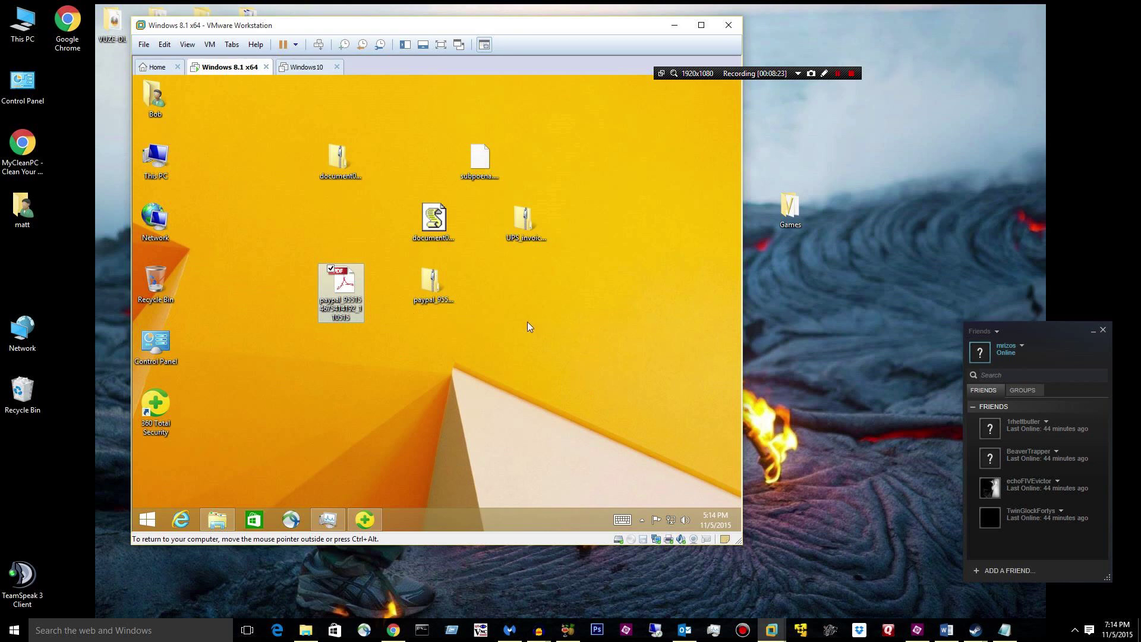
left_click(374, 522)
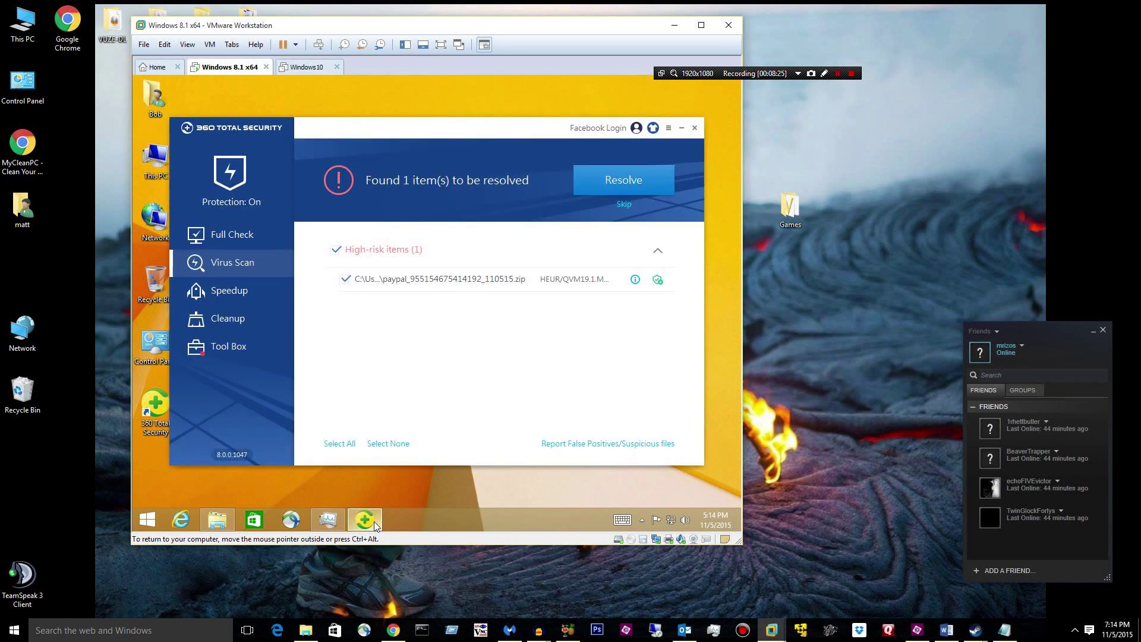
left_click(373, 522)
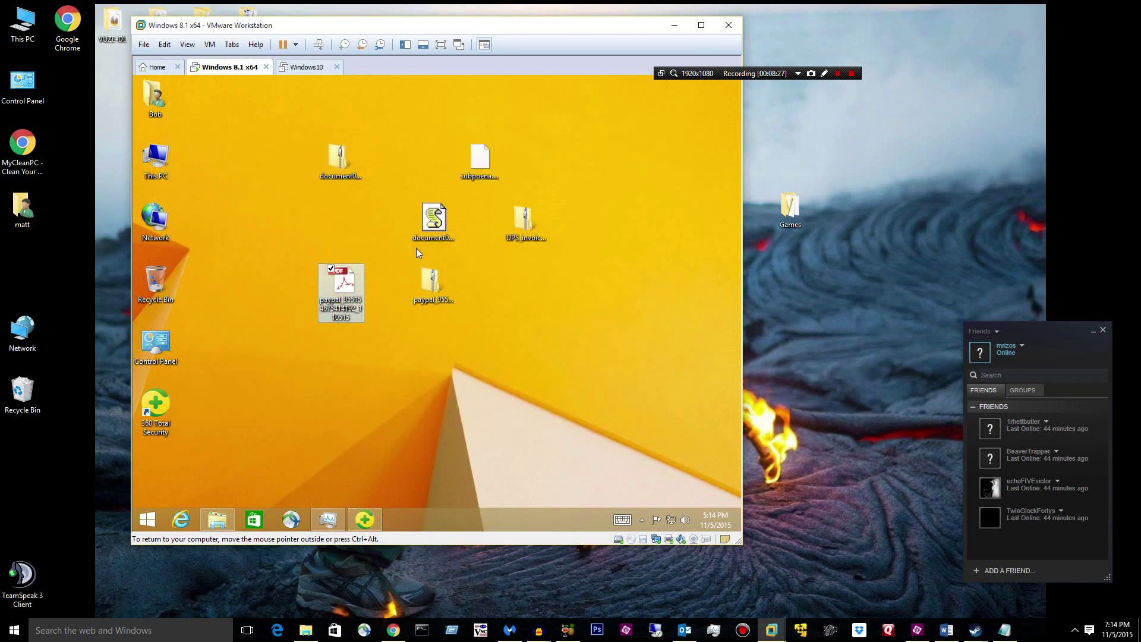
Select the paypal zip and paypal PDF files, then clear the selection.
left_click(436, 288)
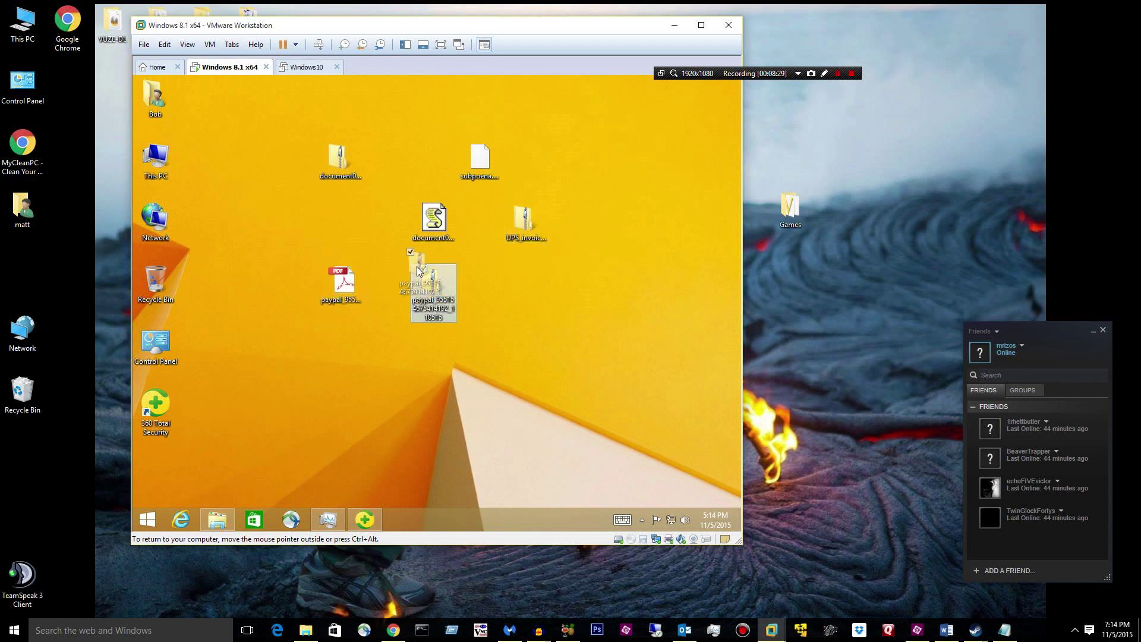
left_click(337, 289)
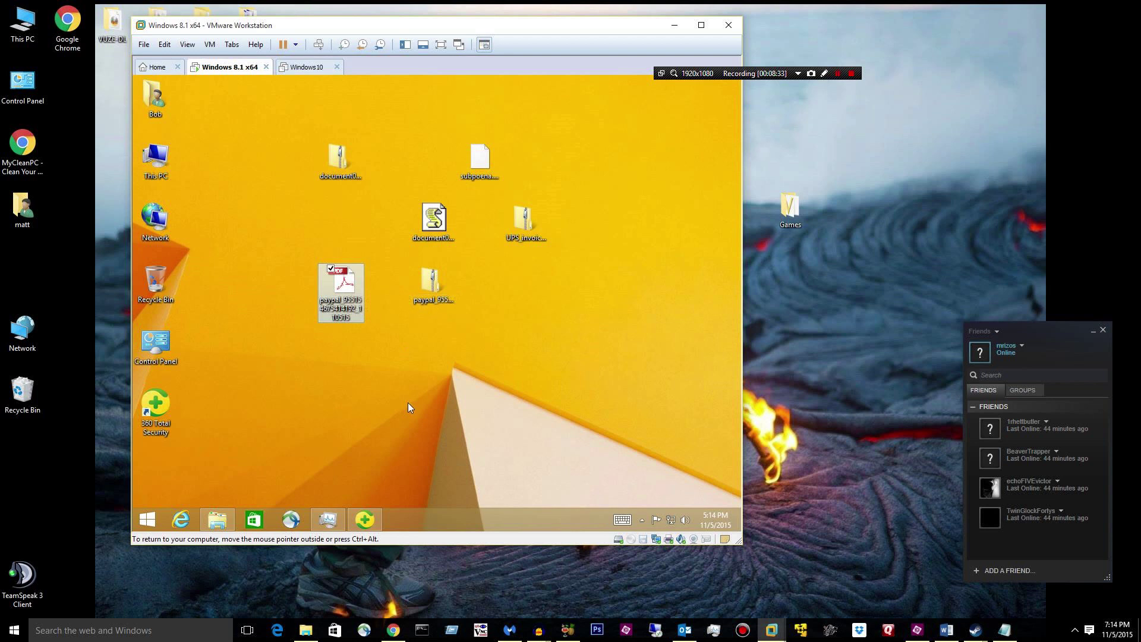
left_click(472, 423)
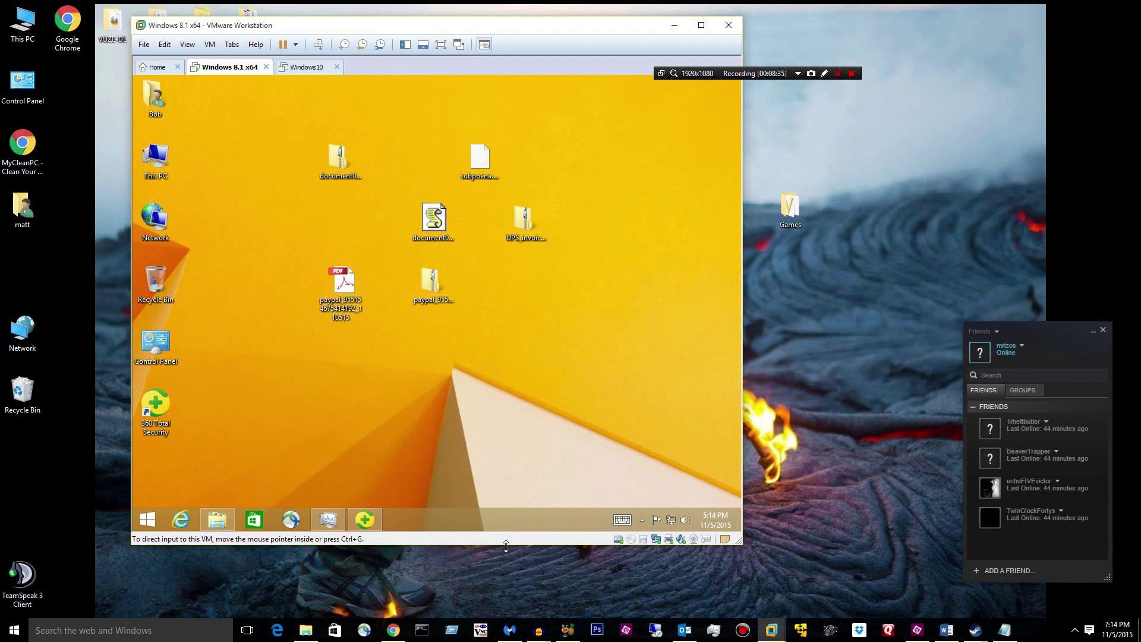